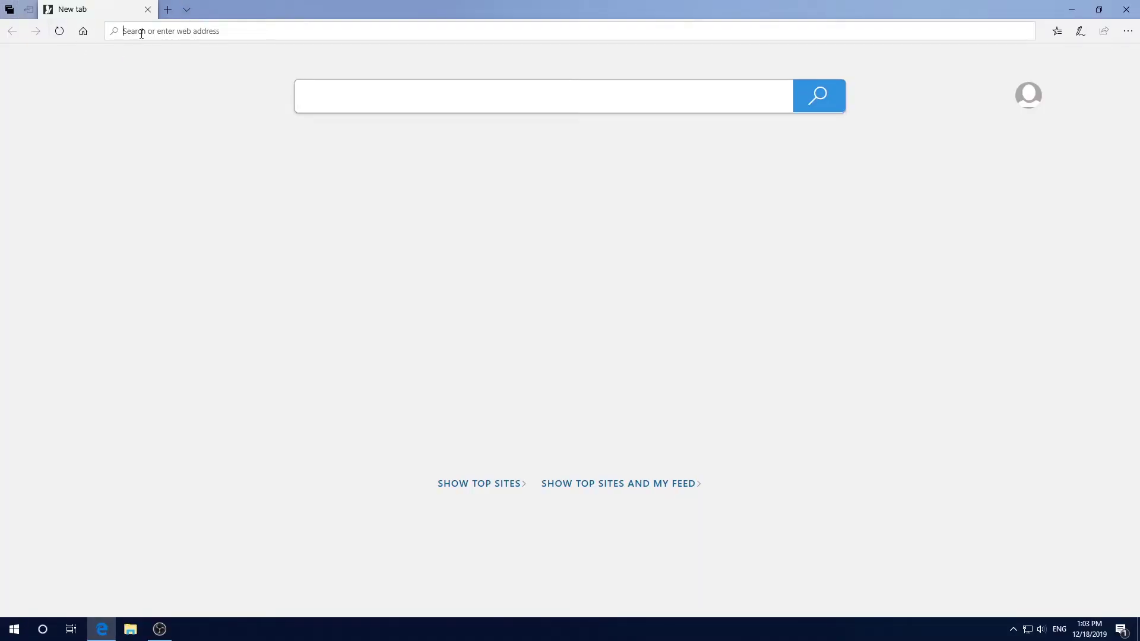
Search the web for "shelxle download" and open the ShelXle Download Page on shelxle.org
text(she)
text(lxle )
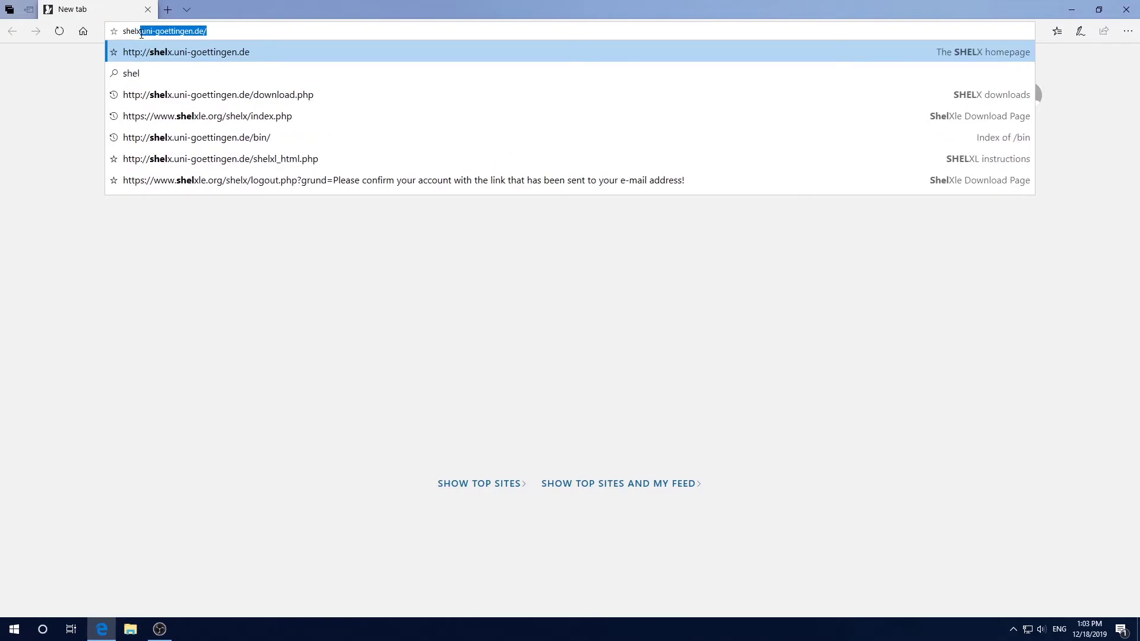
text(downlaod)
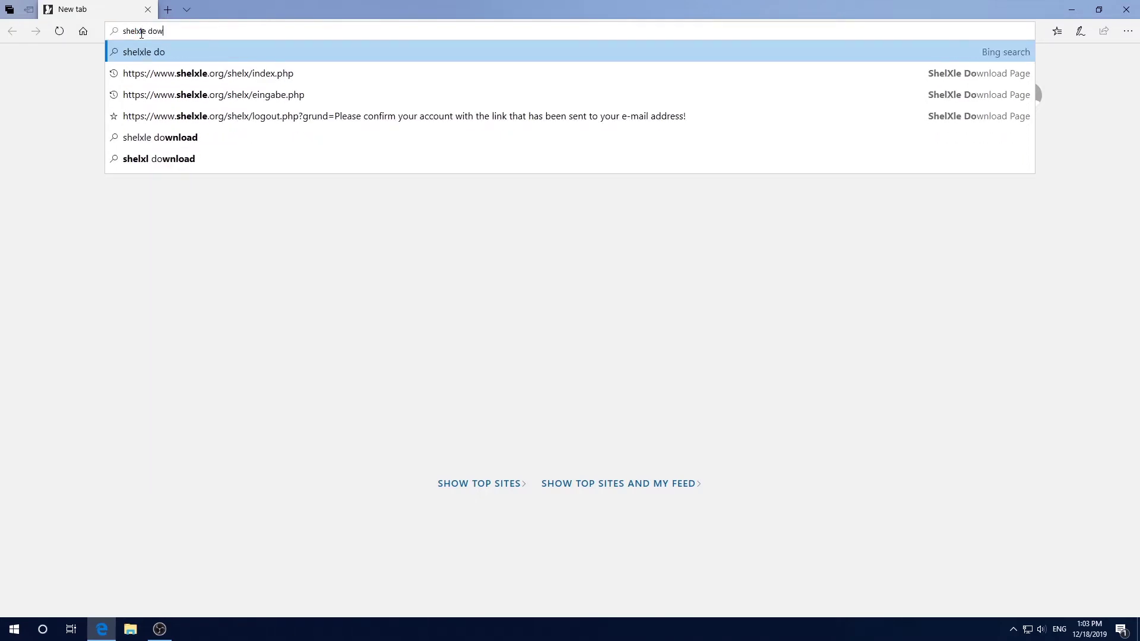
key(BackSpace)
key(BackSpace)
key(BackSpace)
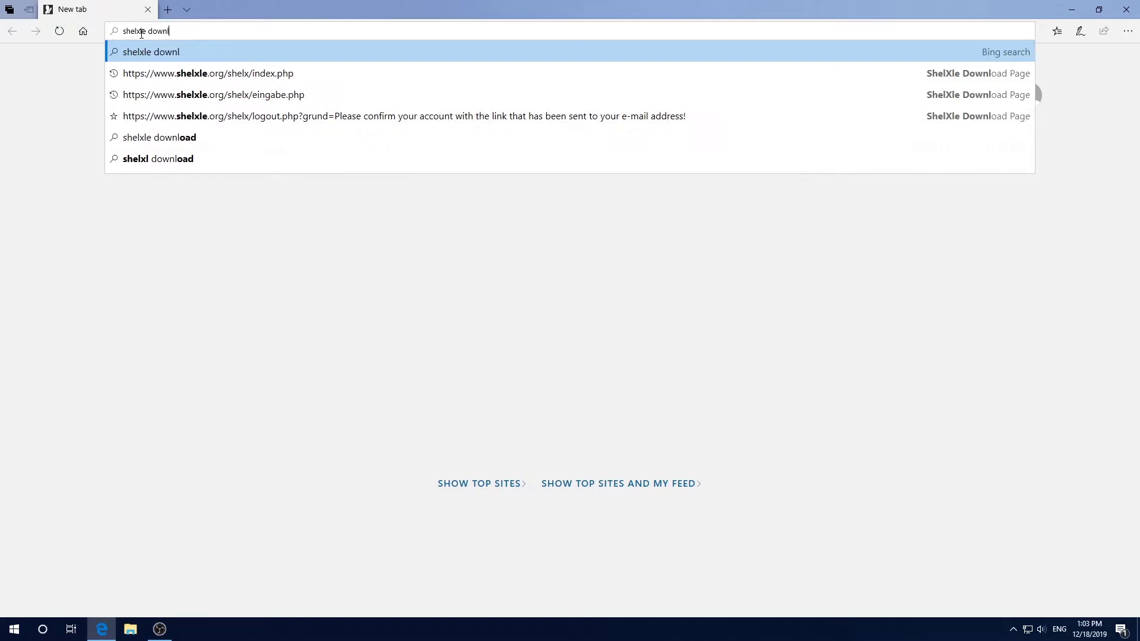
text(oad)
key(Return)
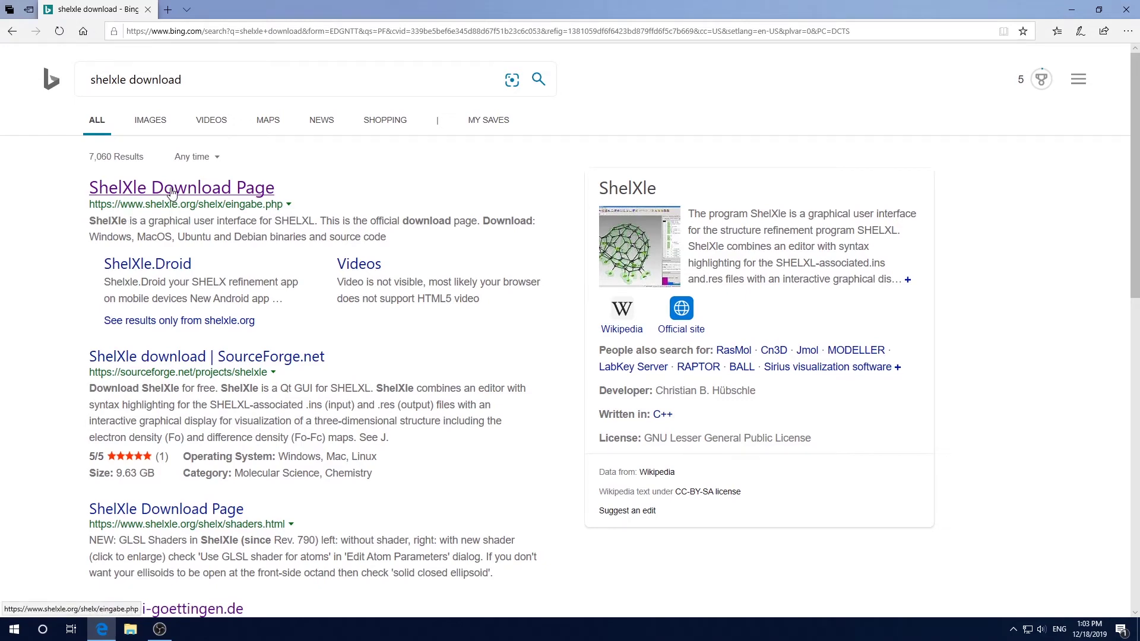
click(171, 190)
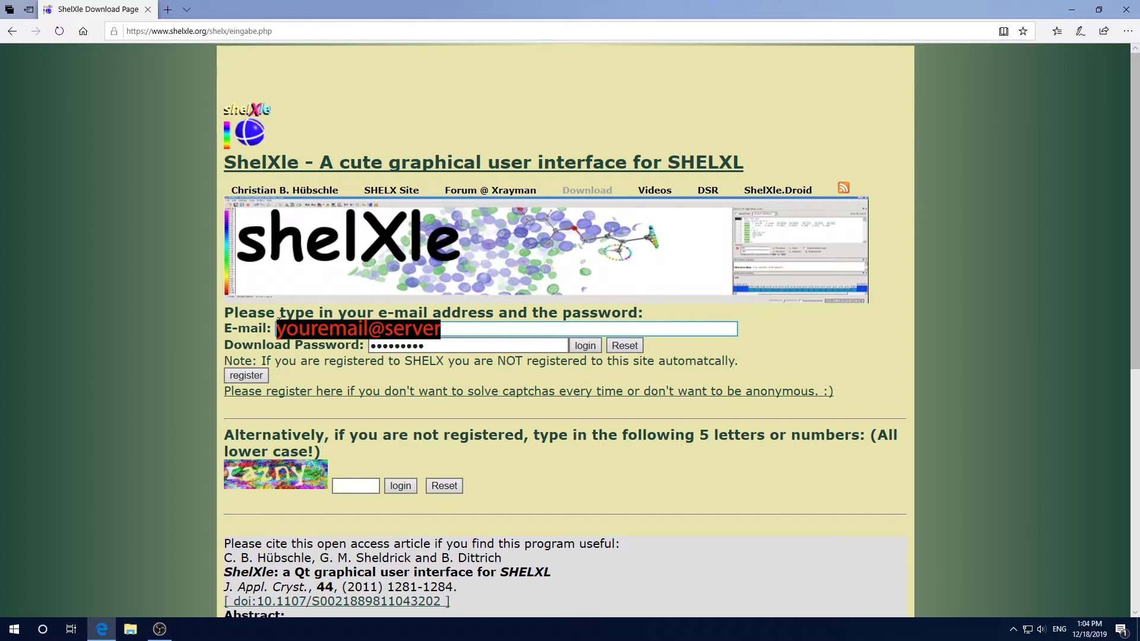
Log in to the ShelXle download site with the registered e-mail address and download password
click(251, 379)
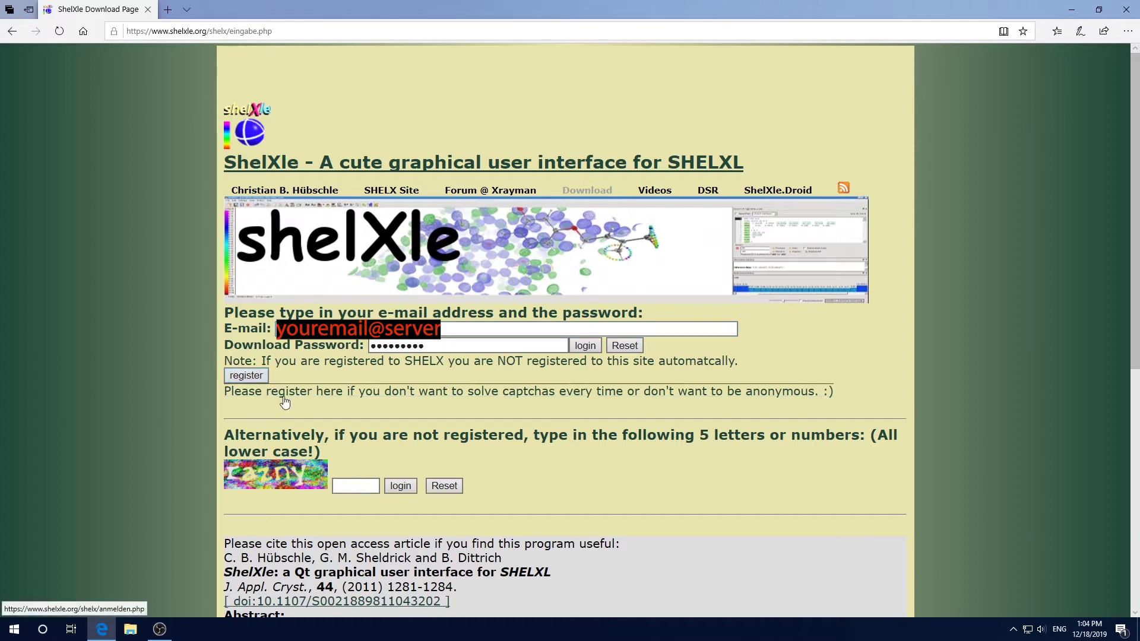
click(345, 484)
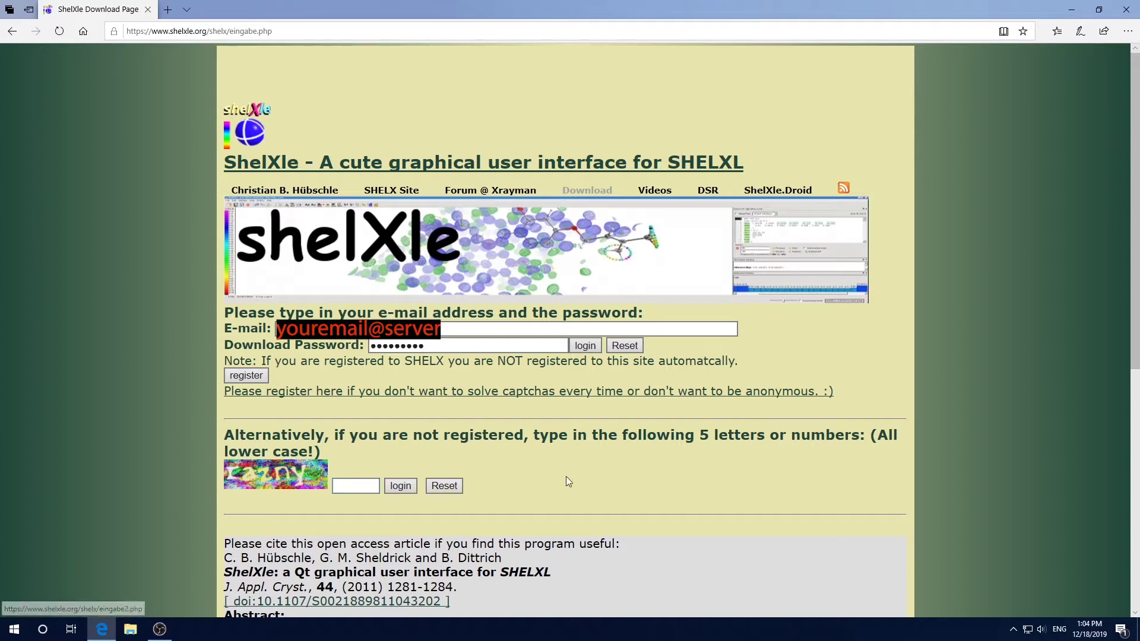
click(586, 346)
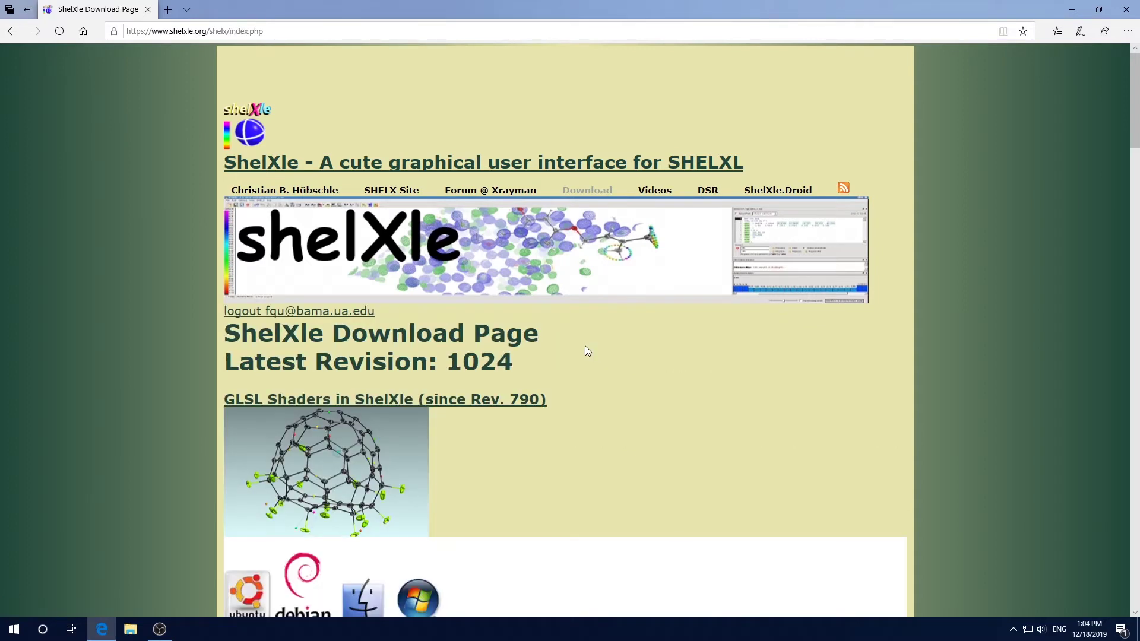
Look through the installer lists for each operating system, down to the Windows 64bit versions
scroll(594, 397, down, 8)
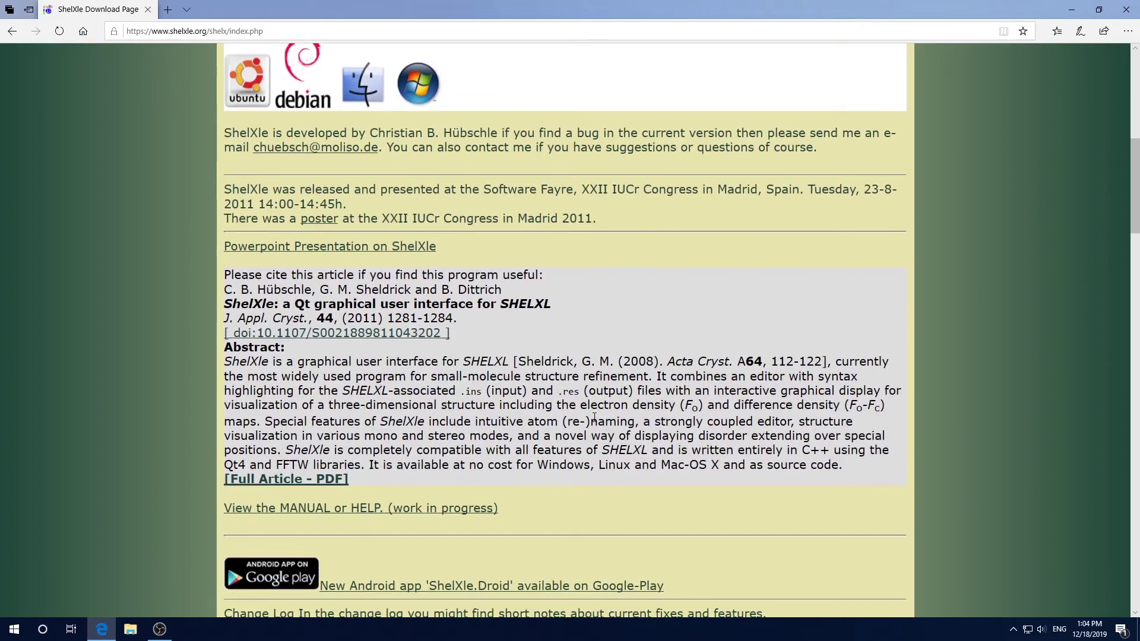
scroll(594, 419, down, 3)
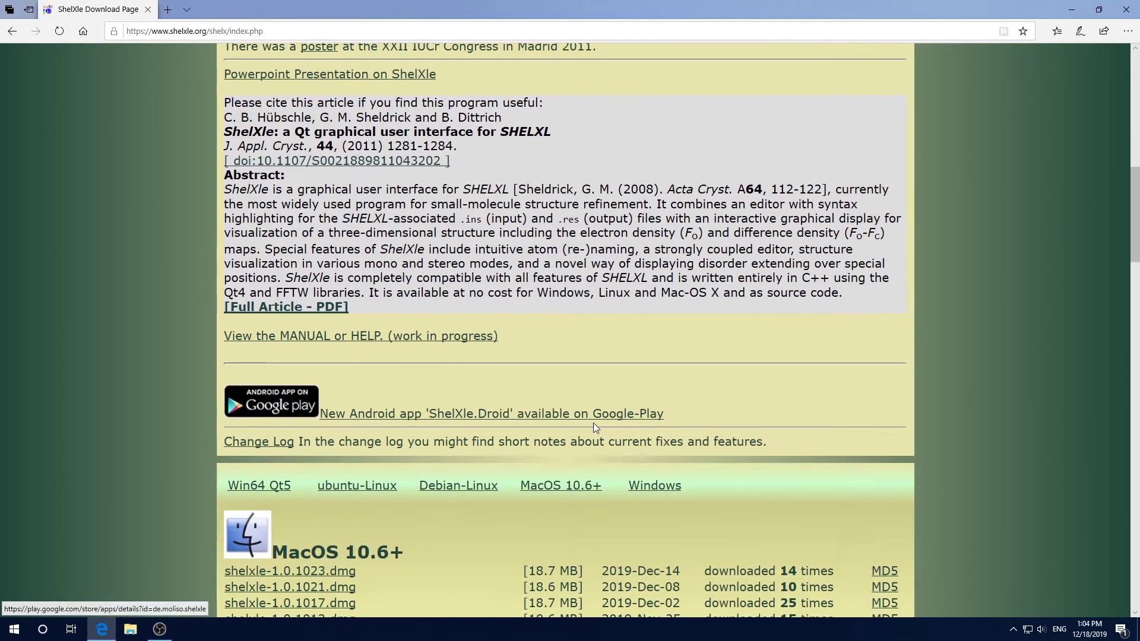
scroll(594, 425, down, 9)
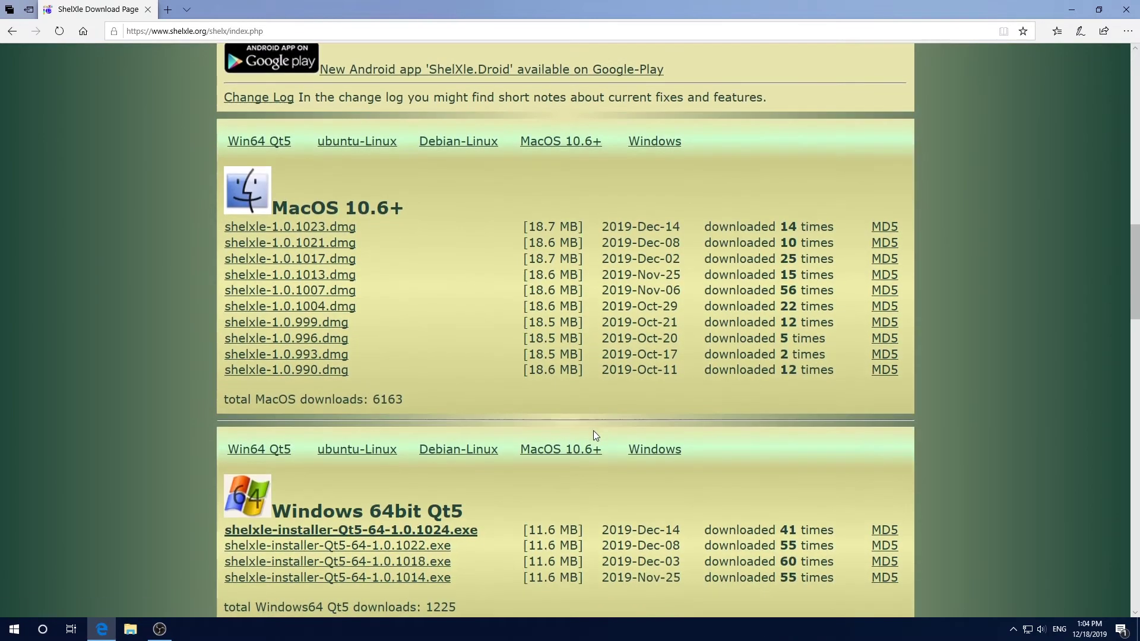
scroll(593, 434, down, 3)
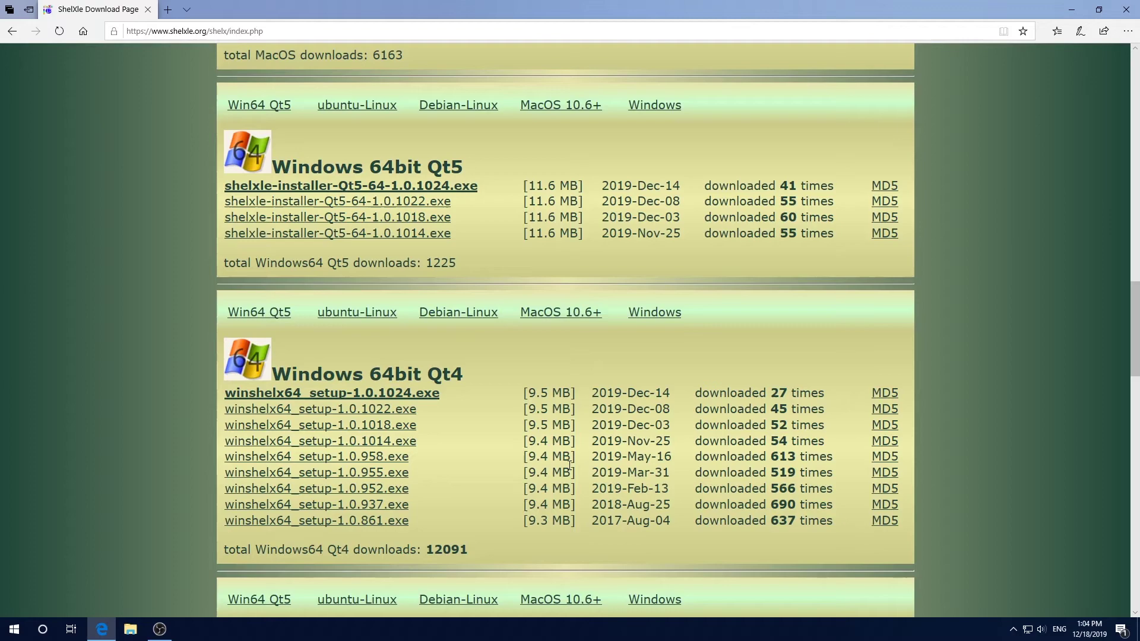
scroll(587, 480, down, 4)
scroll(599, 494, up, 4)
Check the computer's system type in the Windows system information, then close Settings
right_click(15, 636)
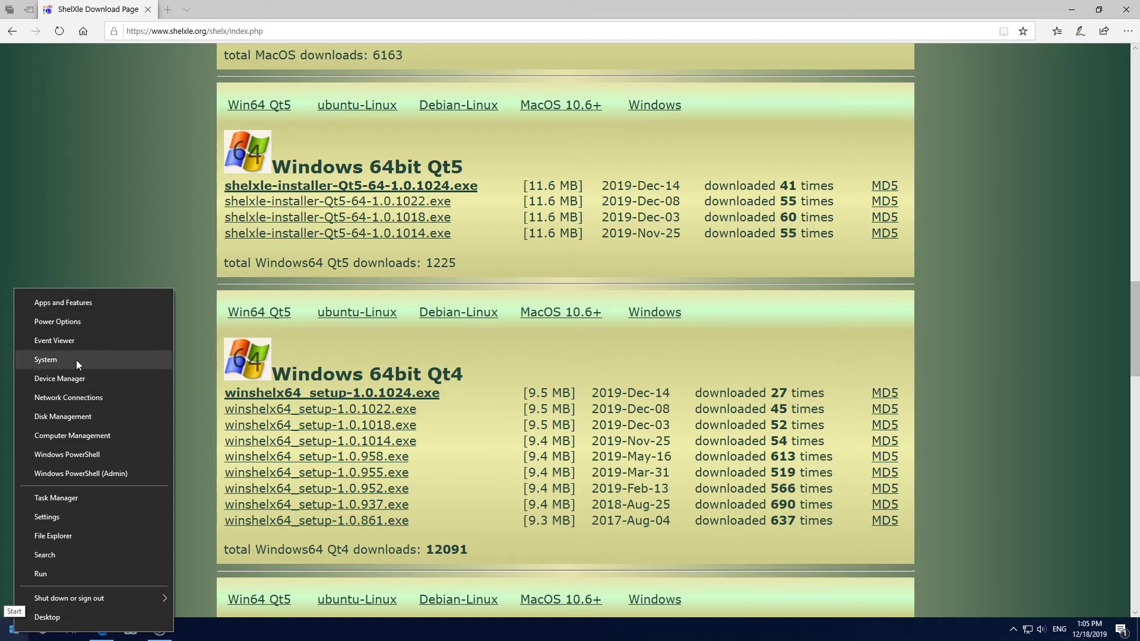
click(45, 360)
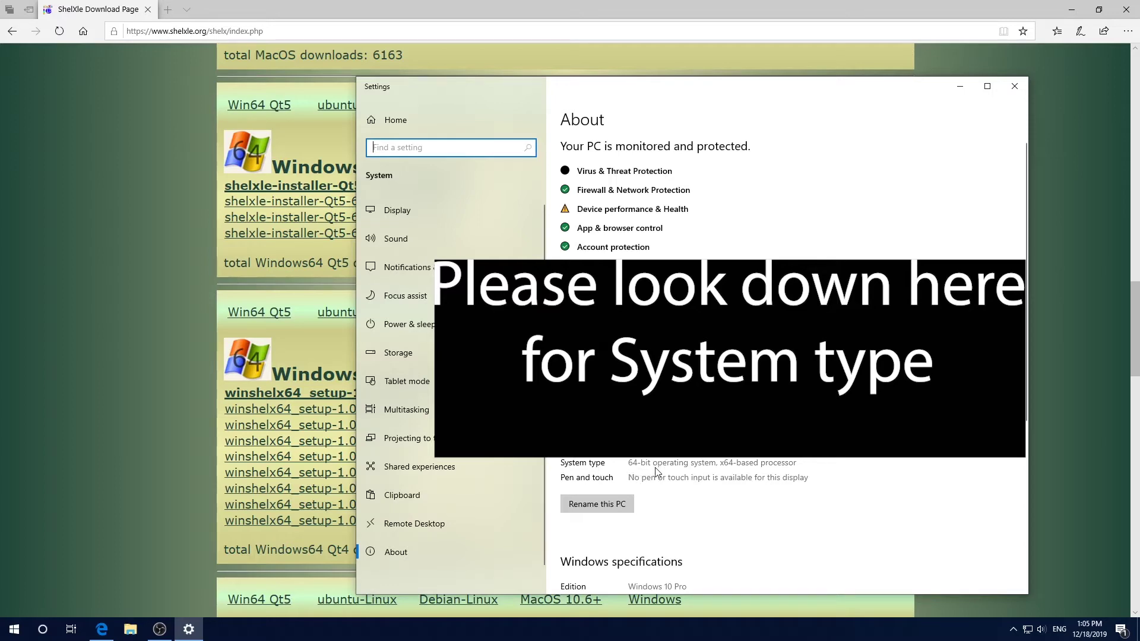
click(1015, 87)
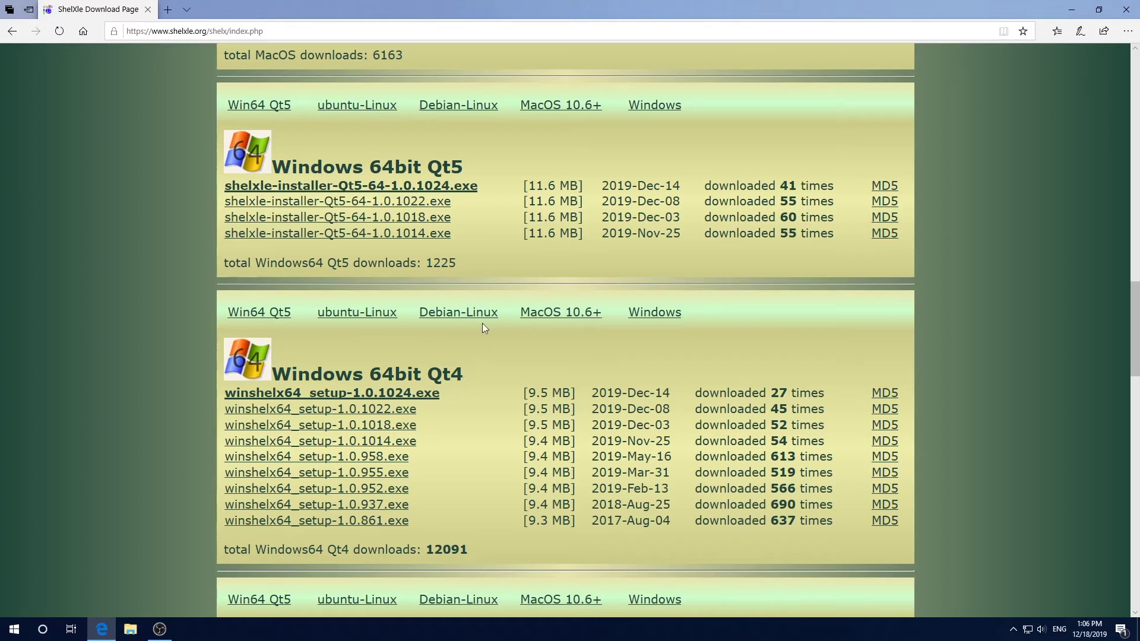
Save shelxle-installer-Qt5-64-1.0.1024.exe from the Windows 64bit Qt5 list and run it, overriding the SmartScreen block
click(415, 185)
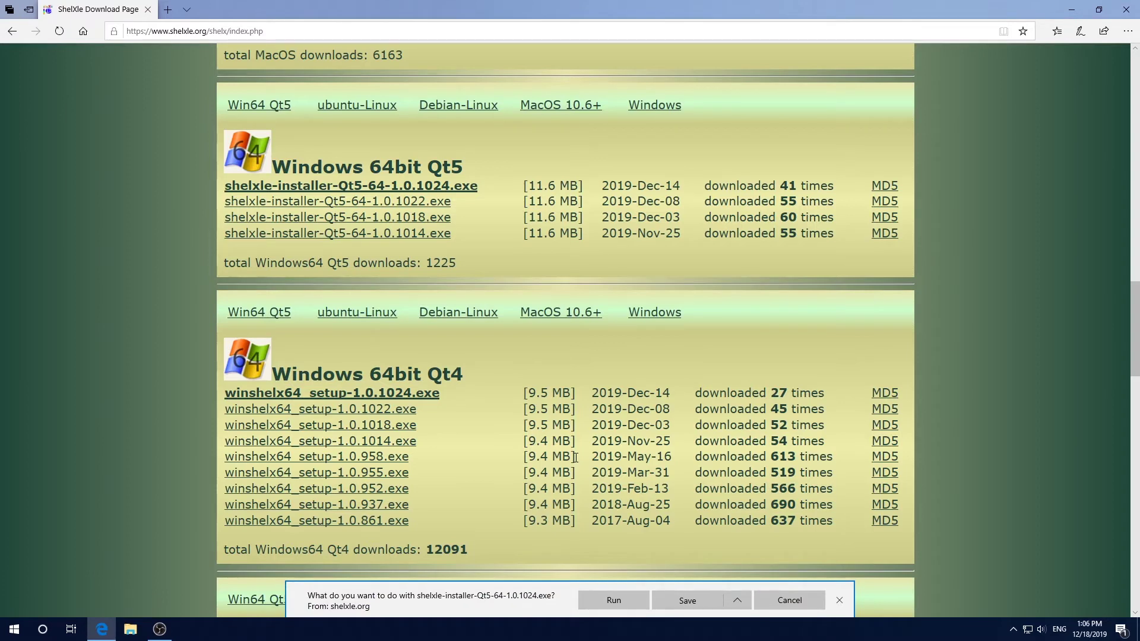
click(674, 597)
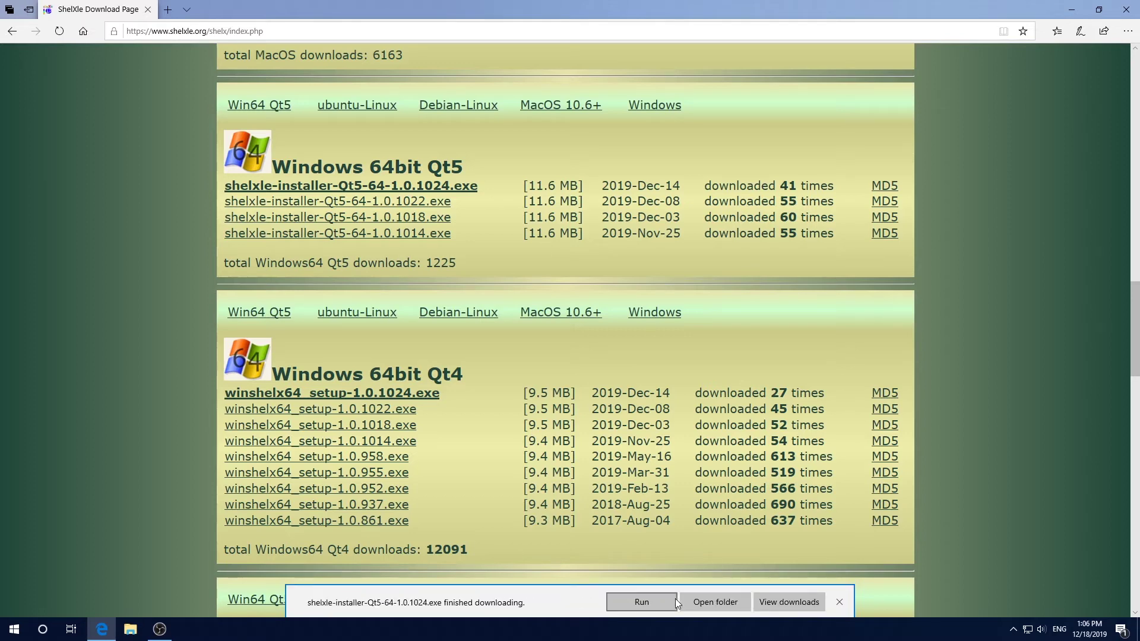
click(631, 604)
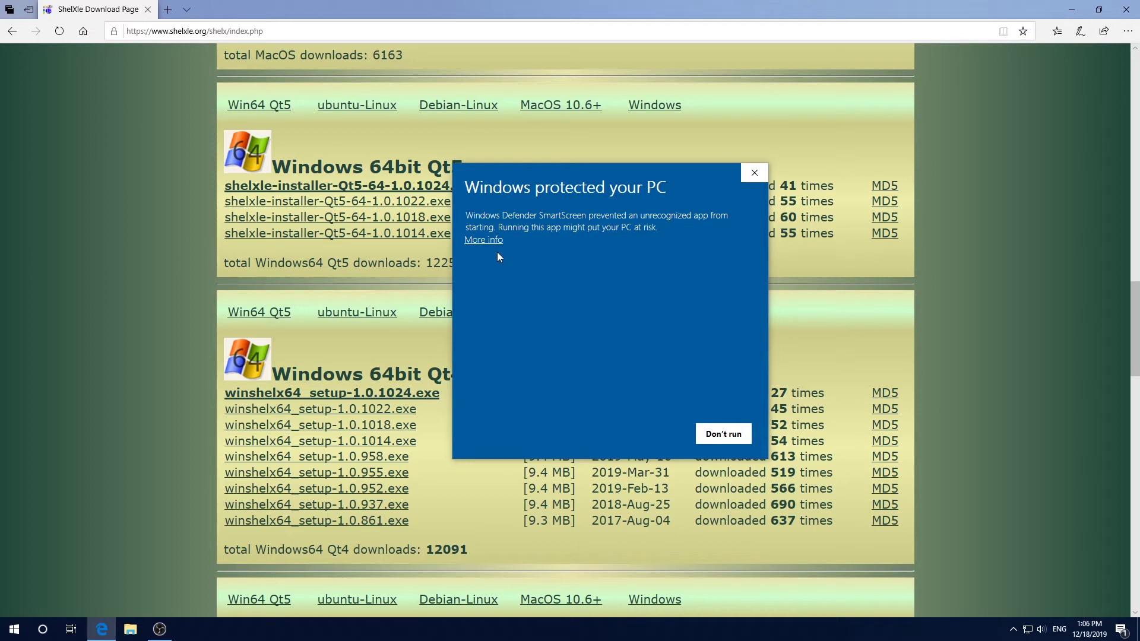
click(484, 240)
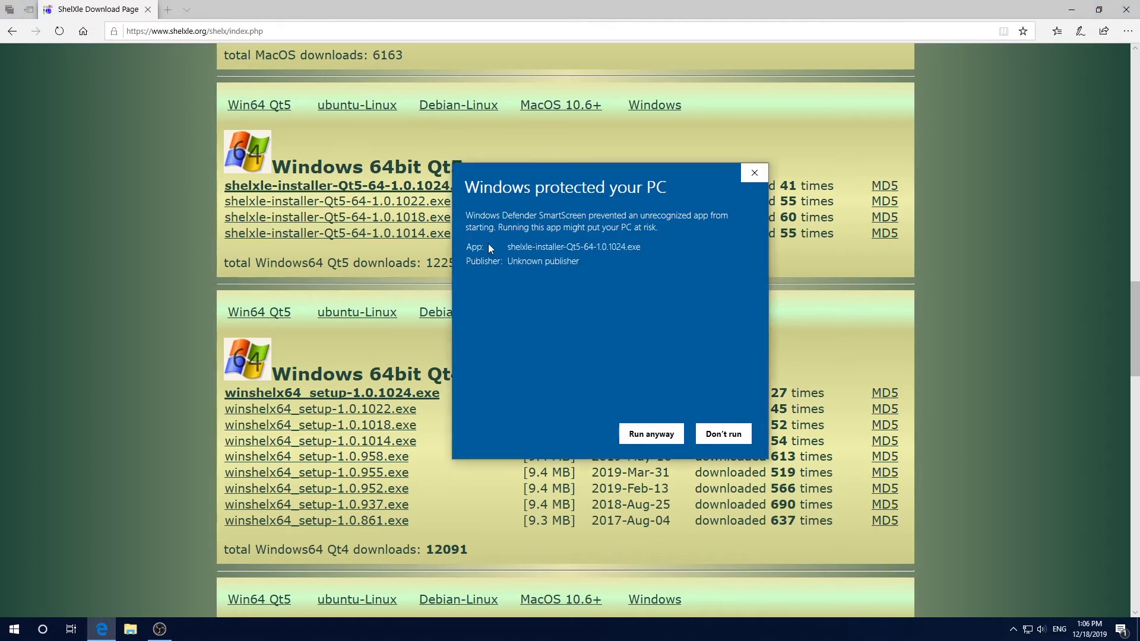
click(638, 433)
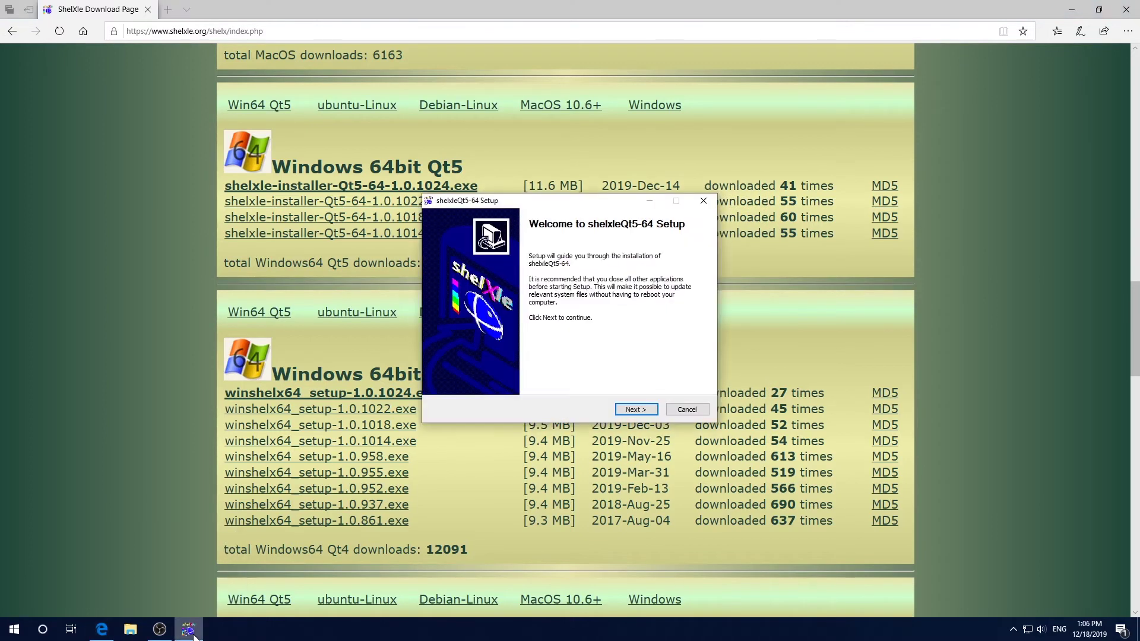
Start the shelxleQt5-64 setup, accept the license agreement and keep the shelxleQt5-64 component selected
click(635, 409)
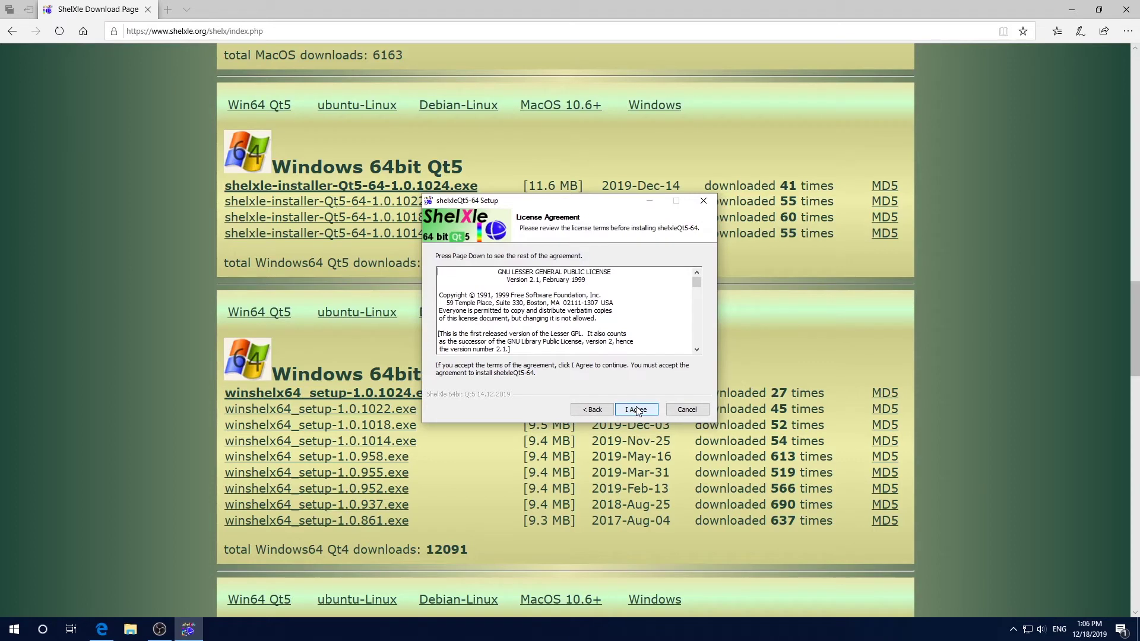
click(636, 410)
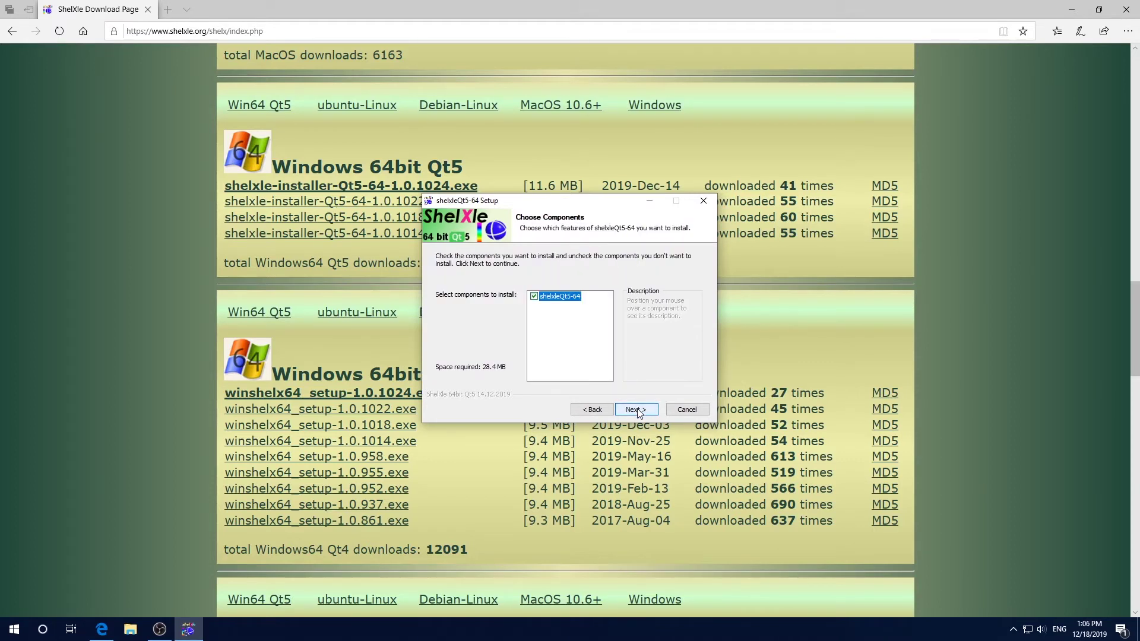
click(635, 410)
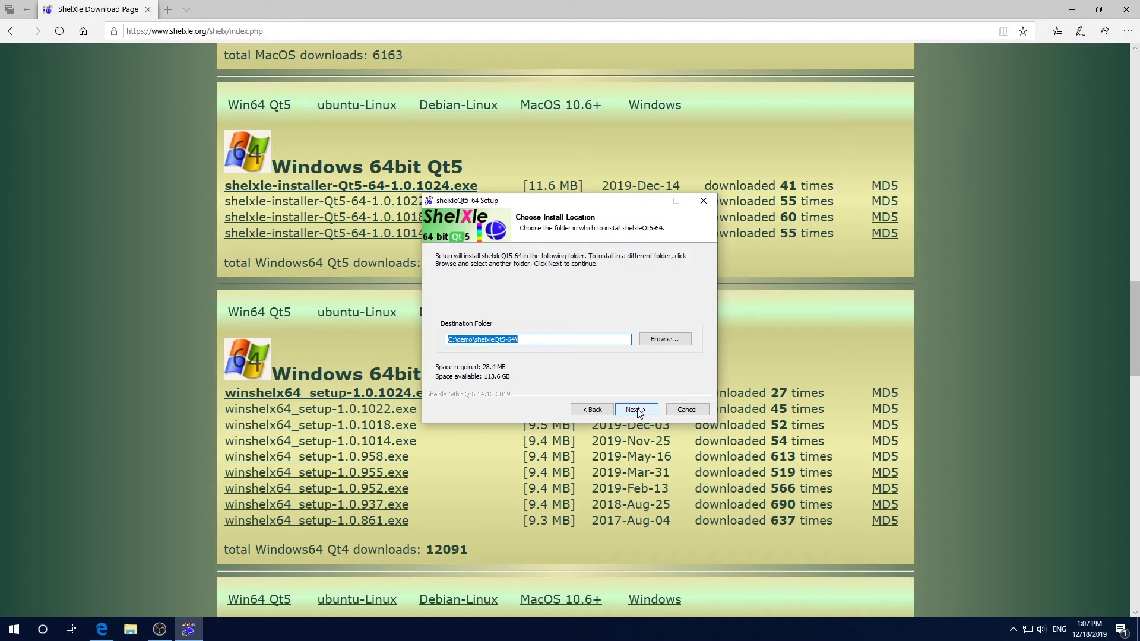
Create a new folder named Demo on the C: drive and choose it as the install location
click(666, 340)
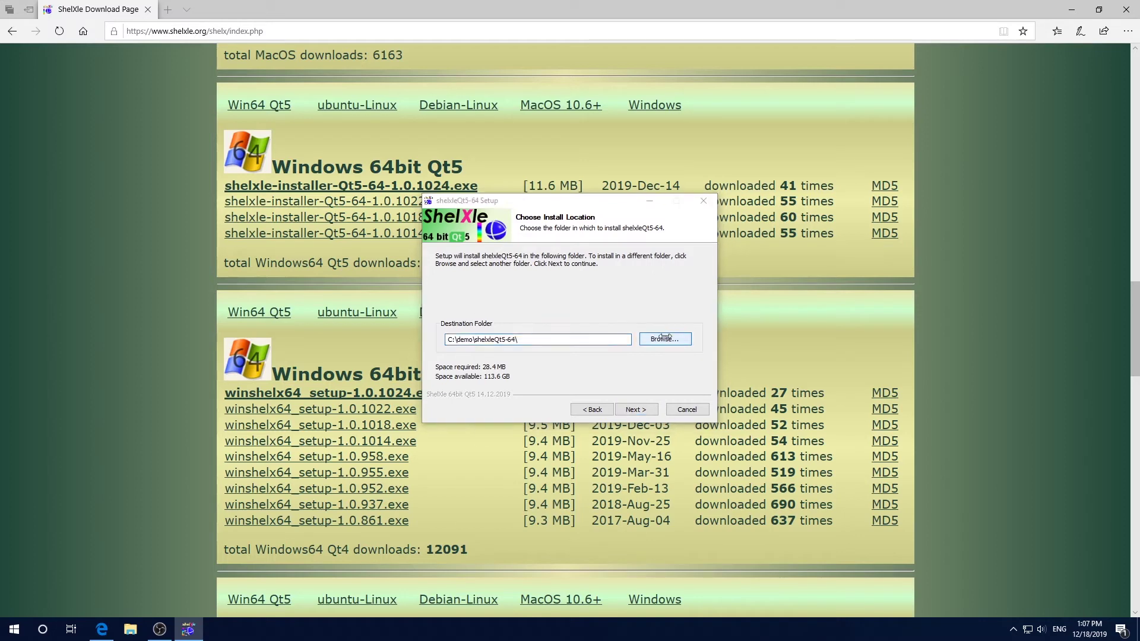
click(491, 318)
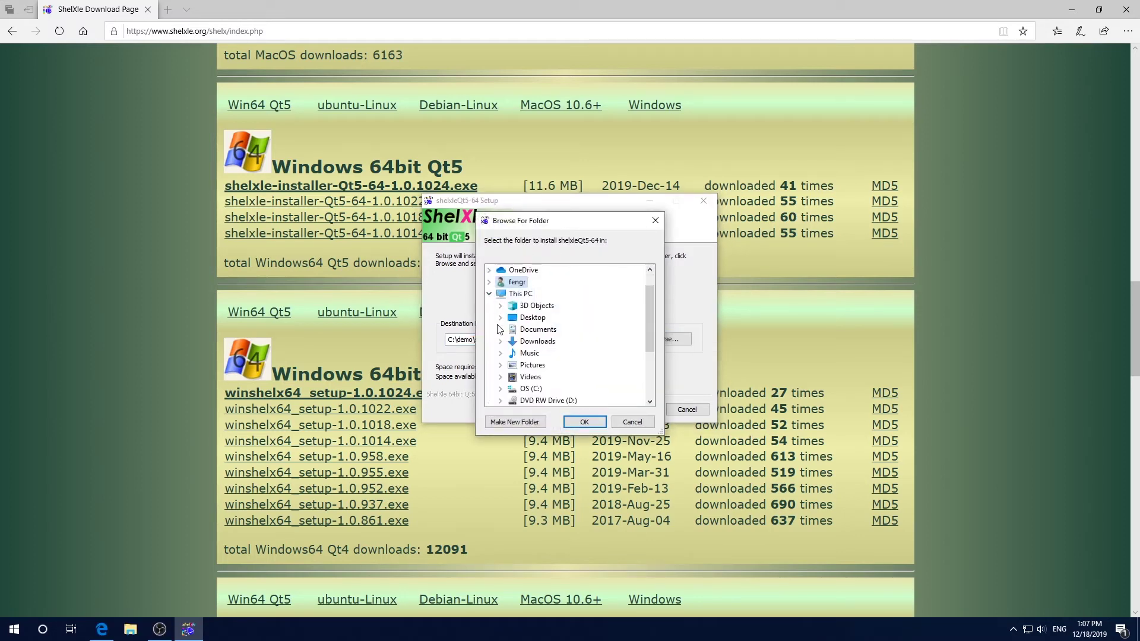
double_click(552, 389)
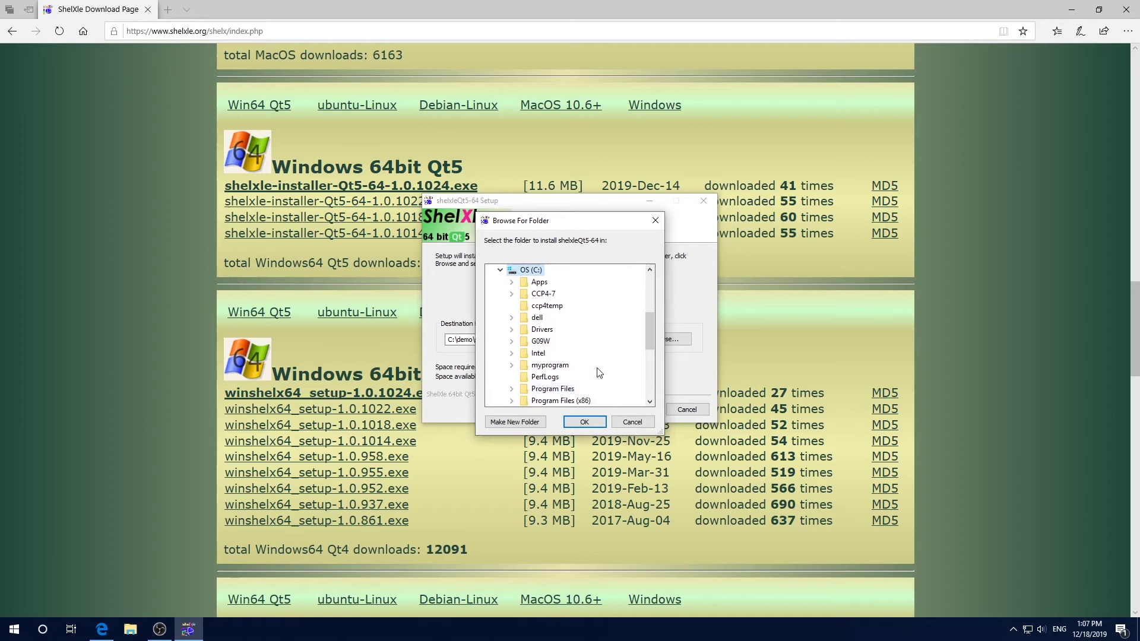
click(524, 422)
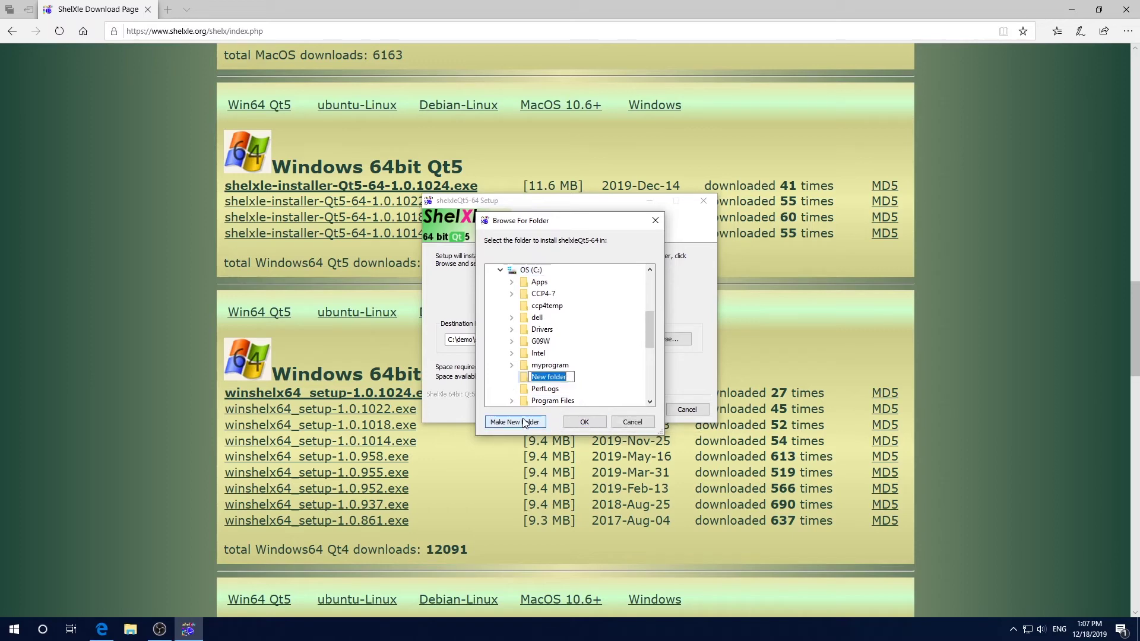
text(Demo)
key(Return)
click(543, 297)
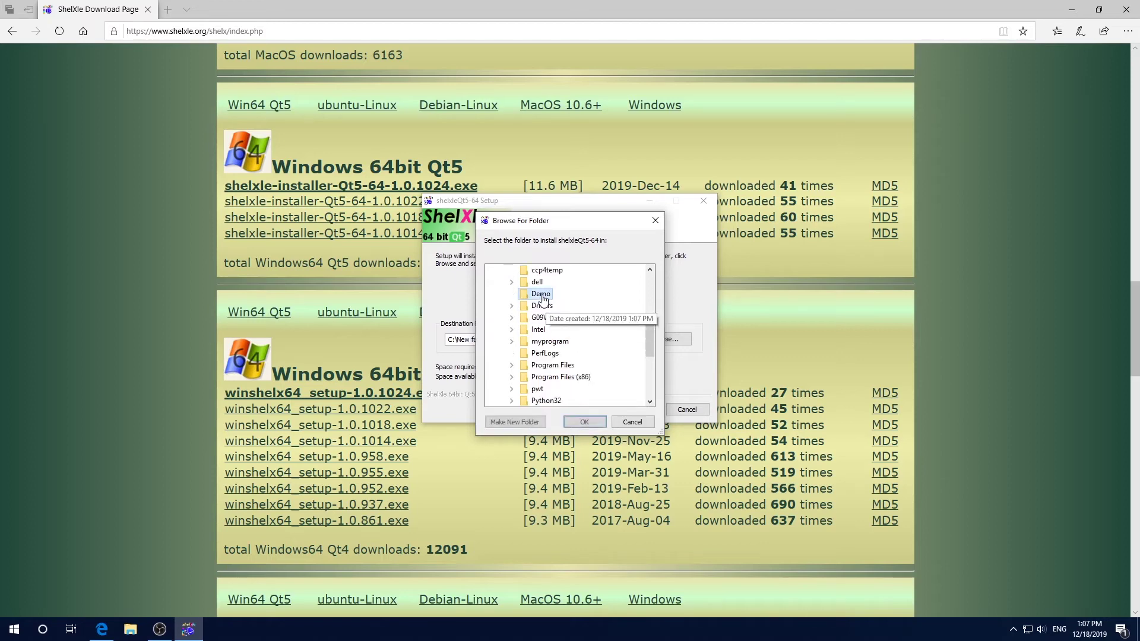
click(584, 422)
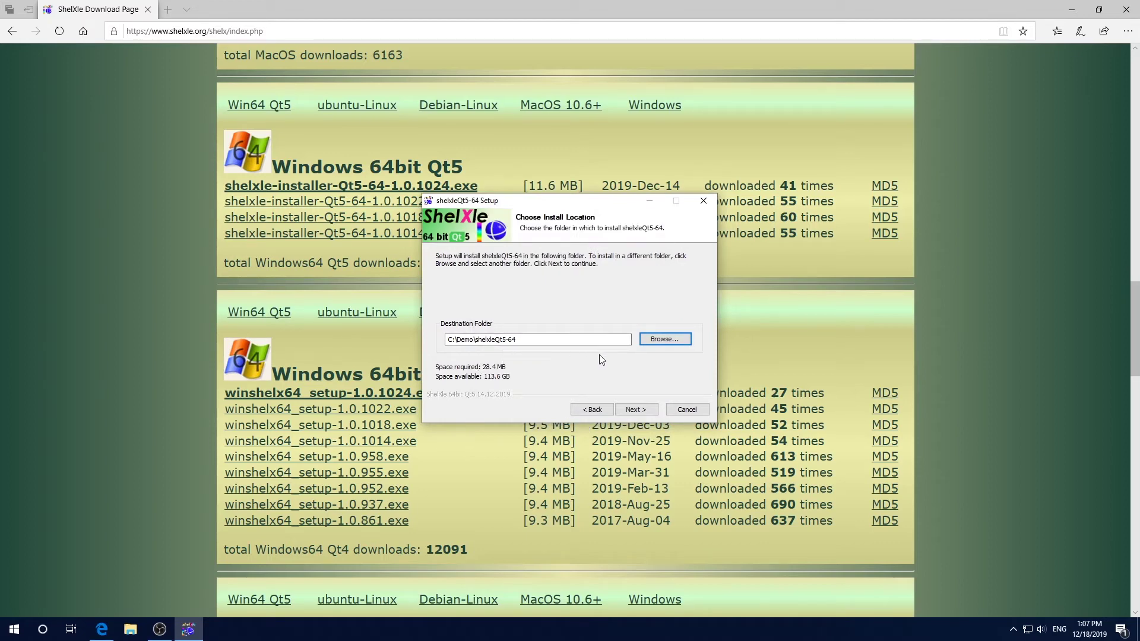
Install the program with the default shelxleQt5-64 Start Menu folder and finish setup with the option to run it
click(634, 408)
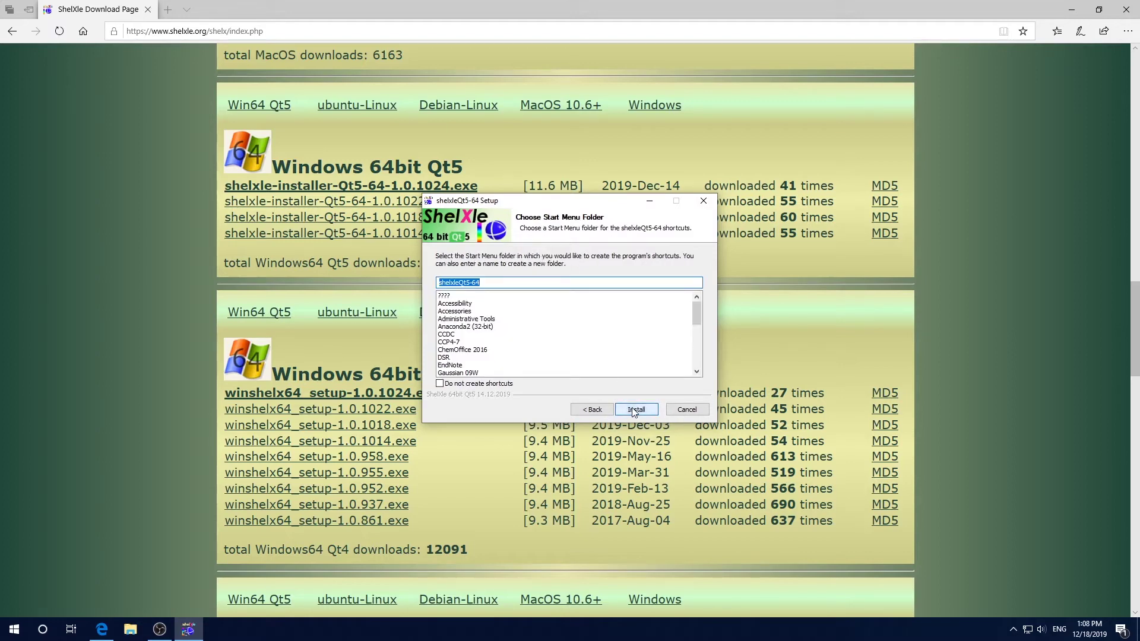
click(634, 409)
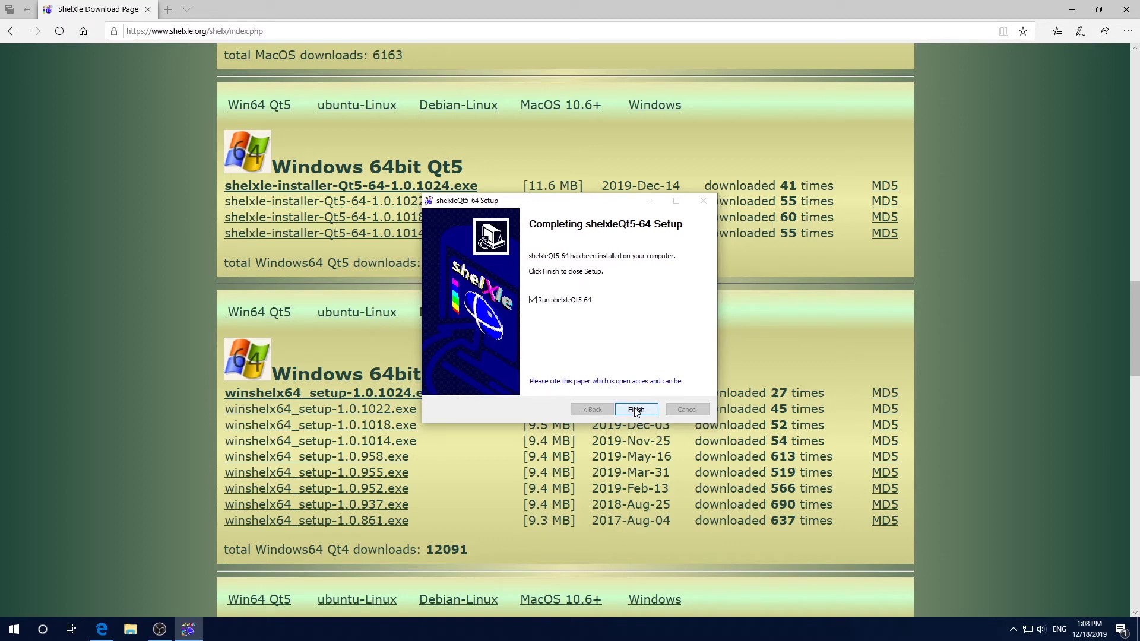
click(635, 410)
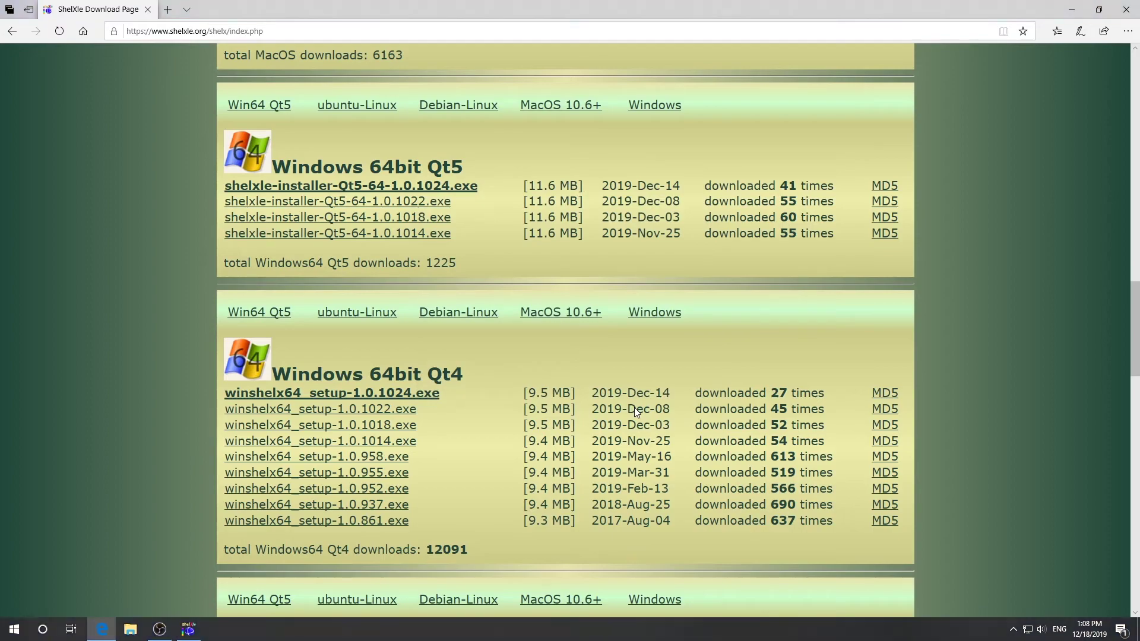
Switch to ShelXle and open the Ylid RES file from the Demo Data folder on the Desktop
click(191, 631)
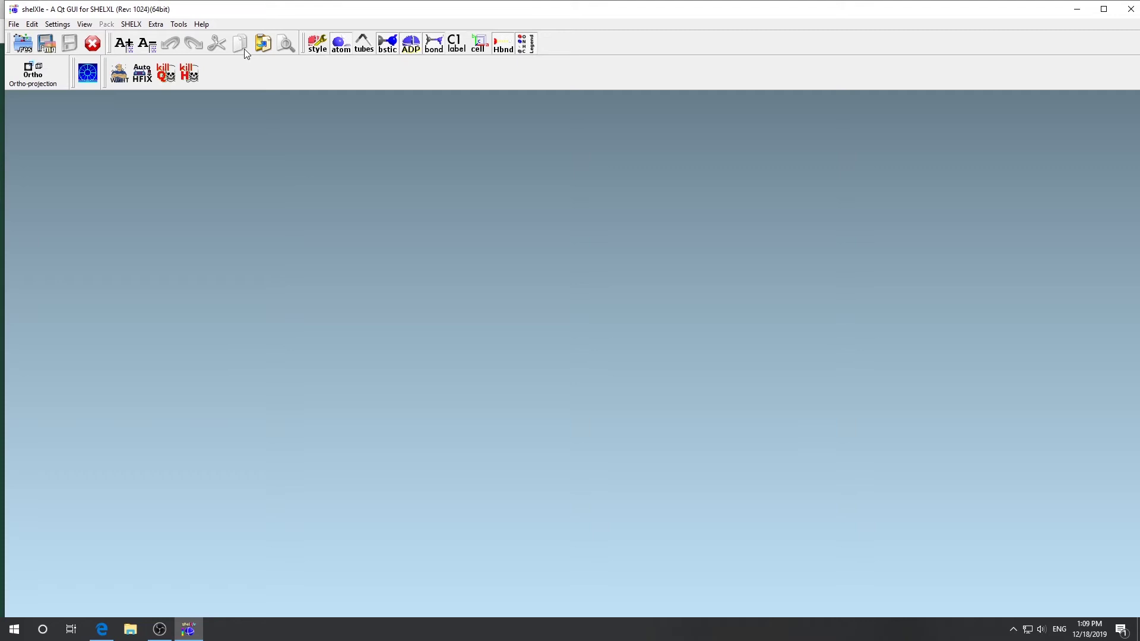
click(16, 25)
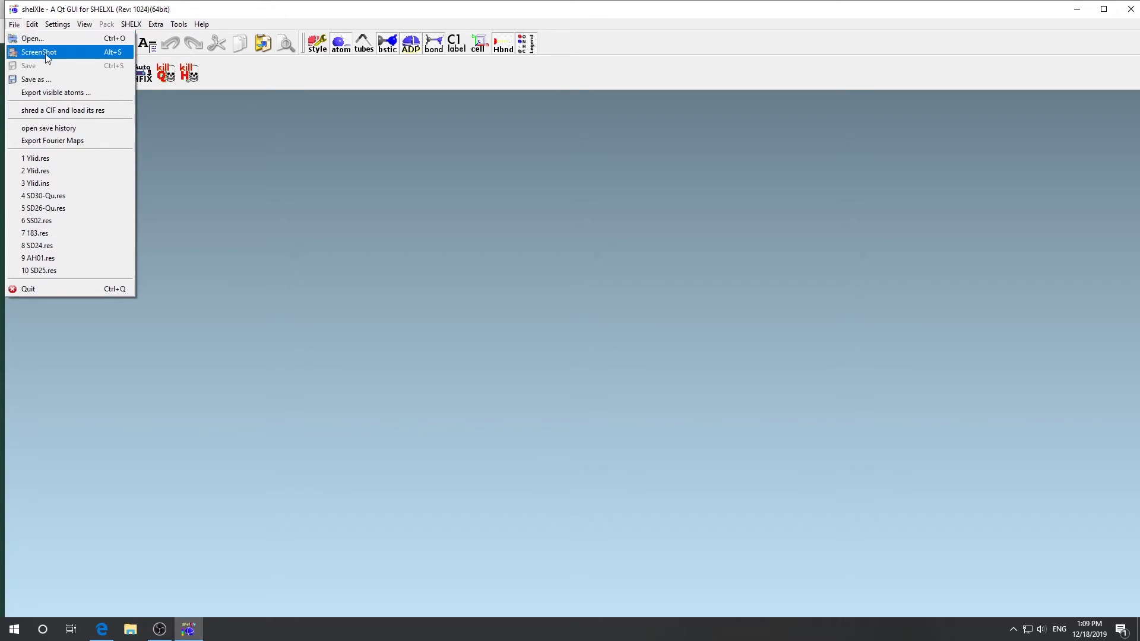
click(35, 38)
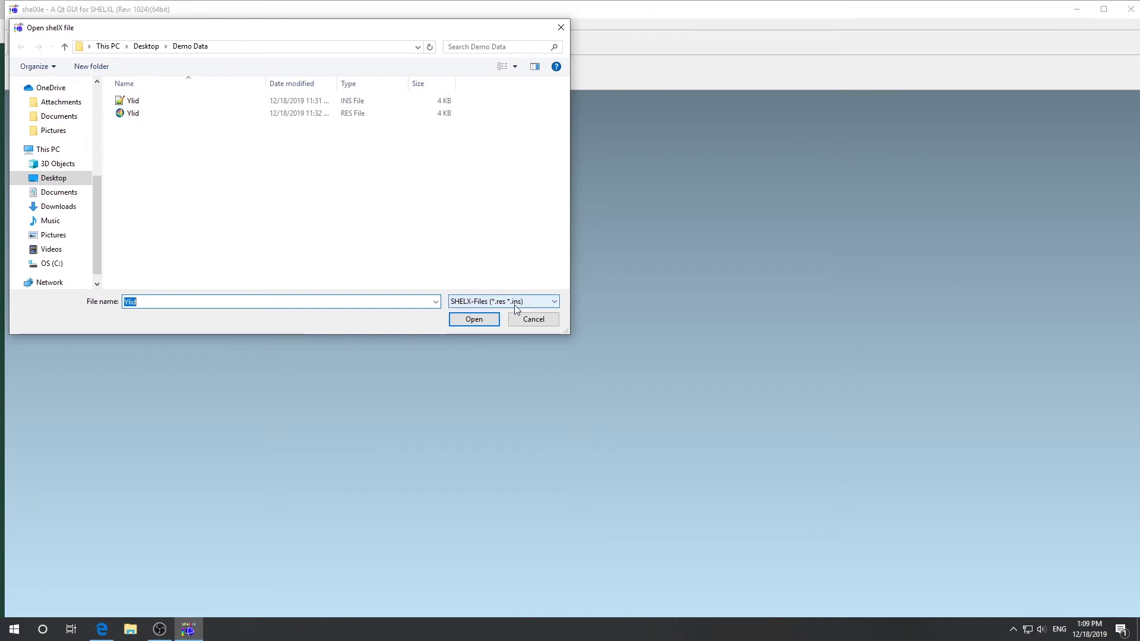
click(557, 304)
click(556, 301)
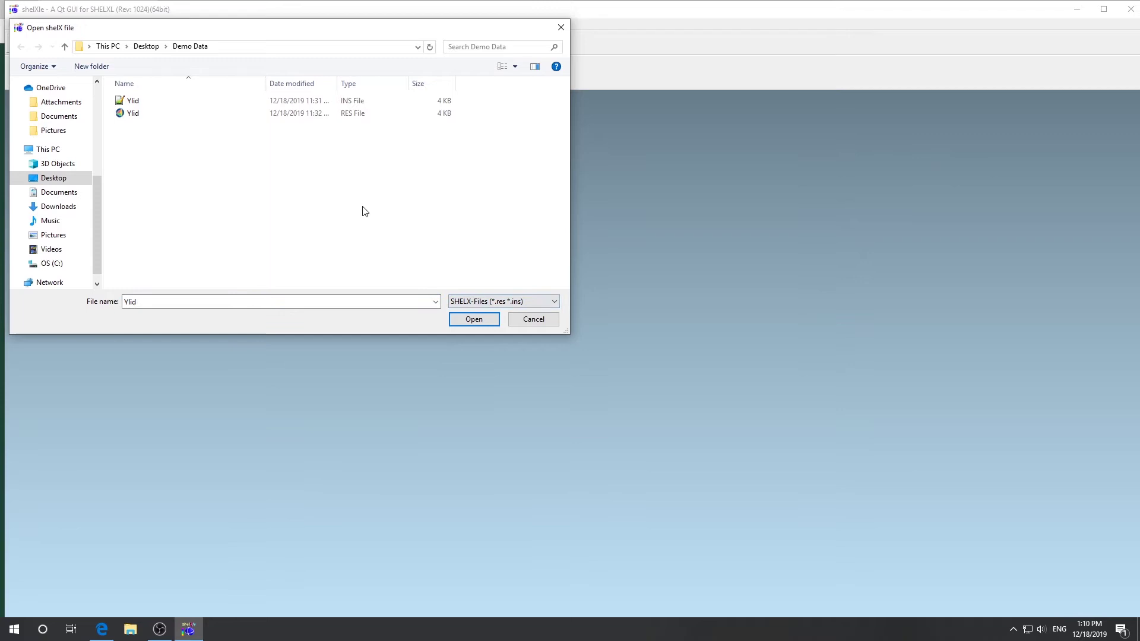
click(179, 114)
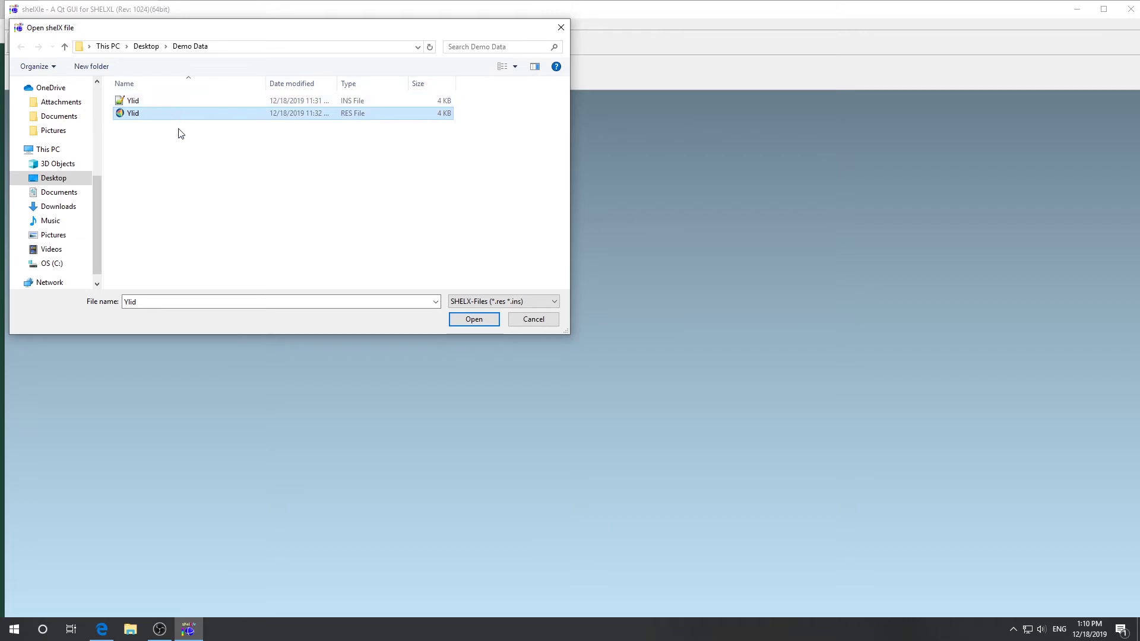
click(473, 322)
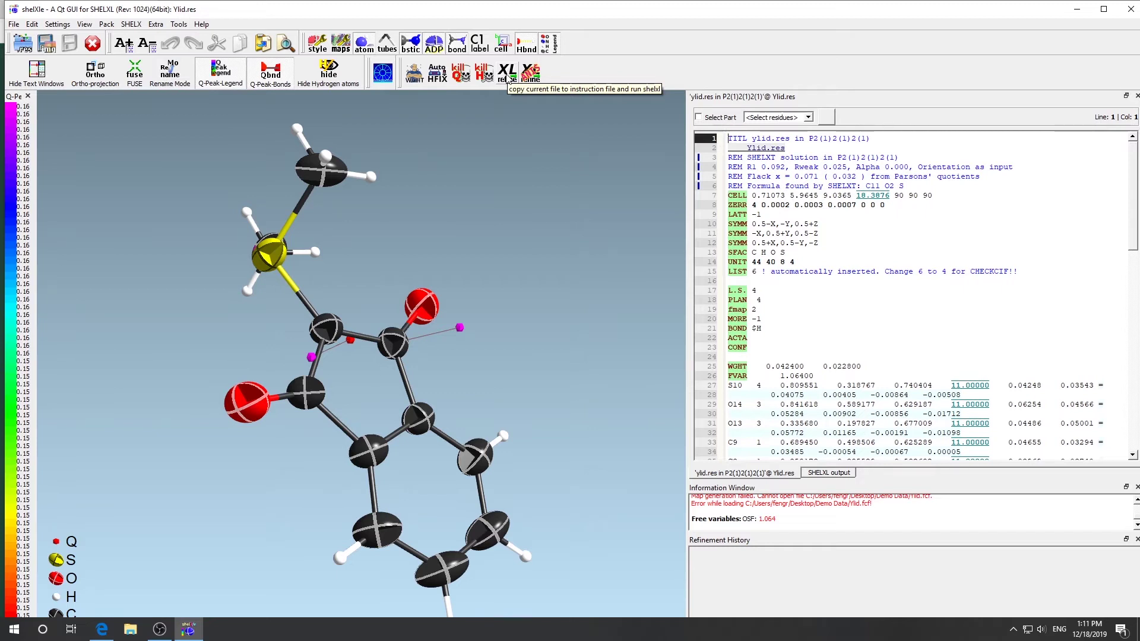
Try to run a SHELXL refinement on the Ylid.res structure
click(507, 76)
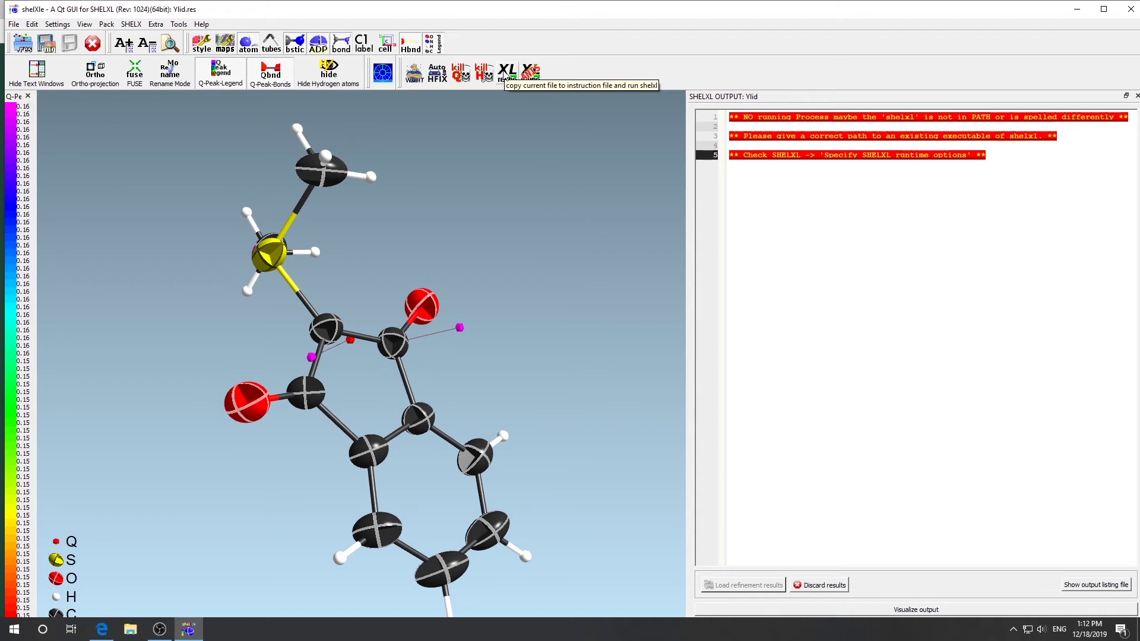
click(506, 72)
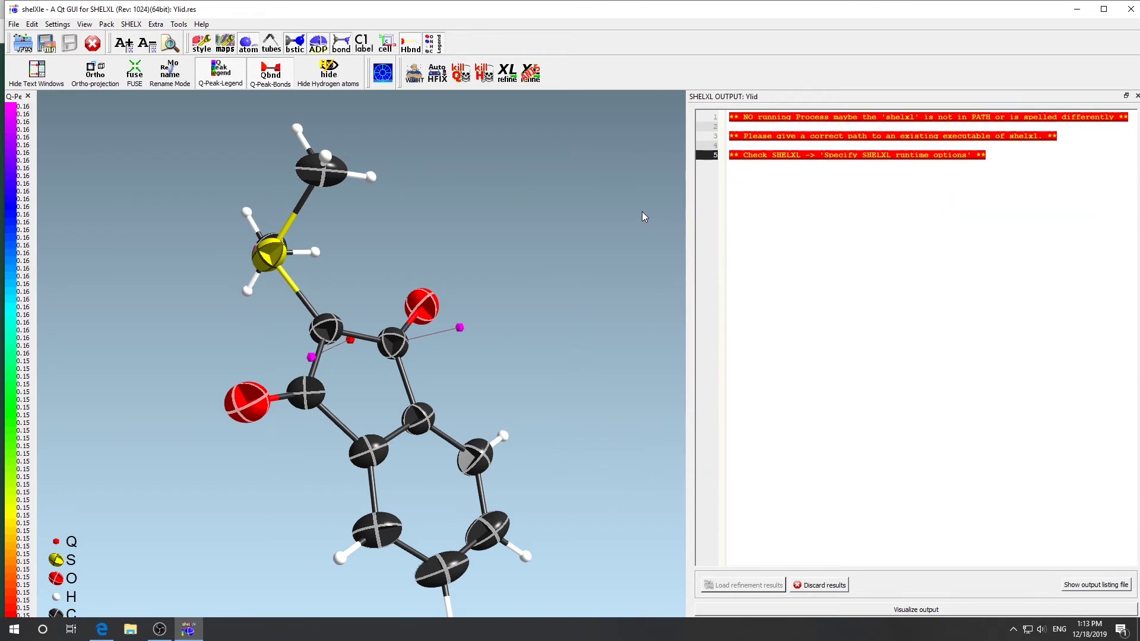
Switch to Microsoft Edge, search for "shelxl package download" in a new tab and open the shelx.uni-goettingen.de download page
click(101, 629)
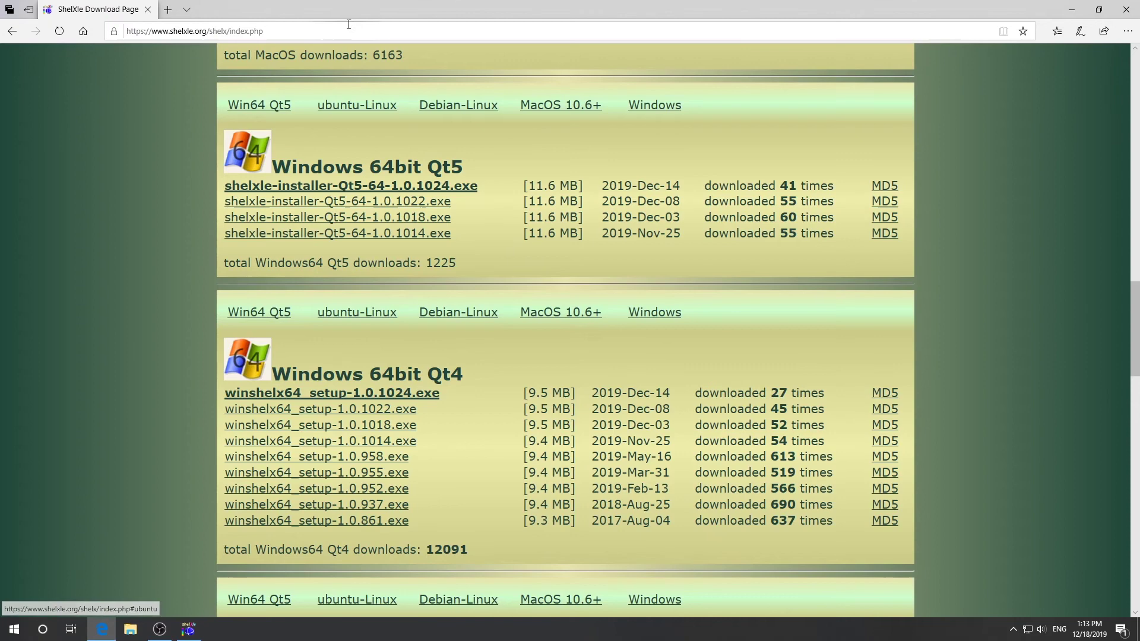
click(168, 10)
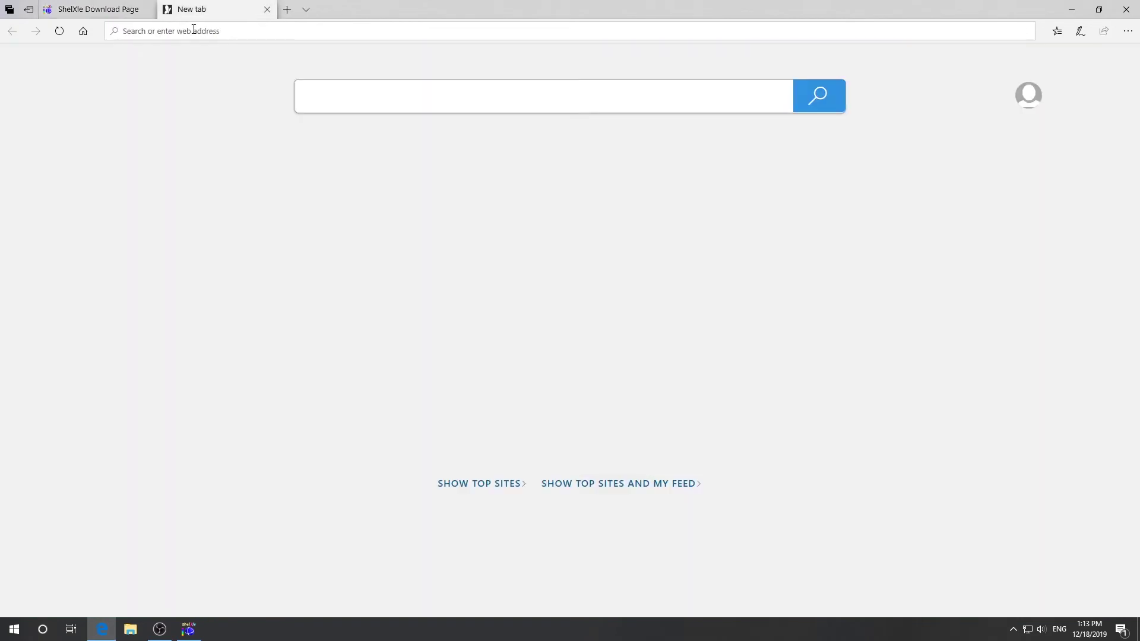
text(shelx)
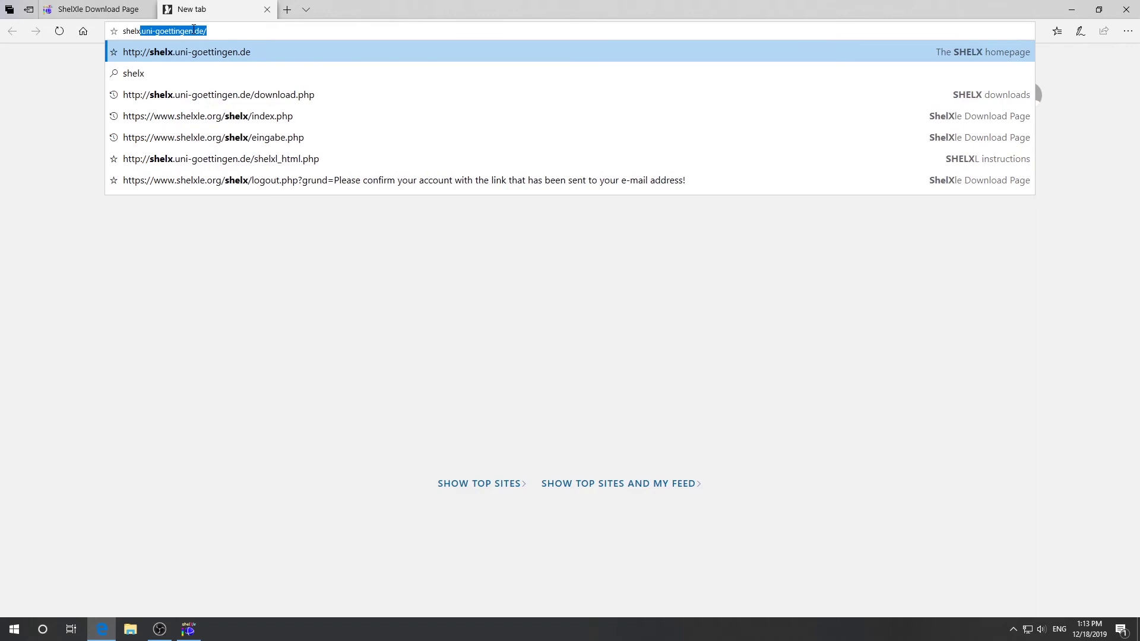
text(l pack)
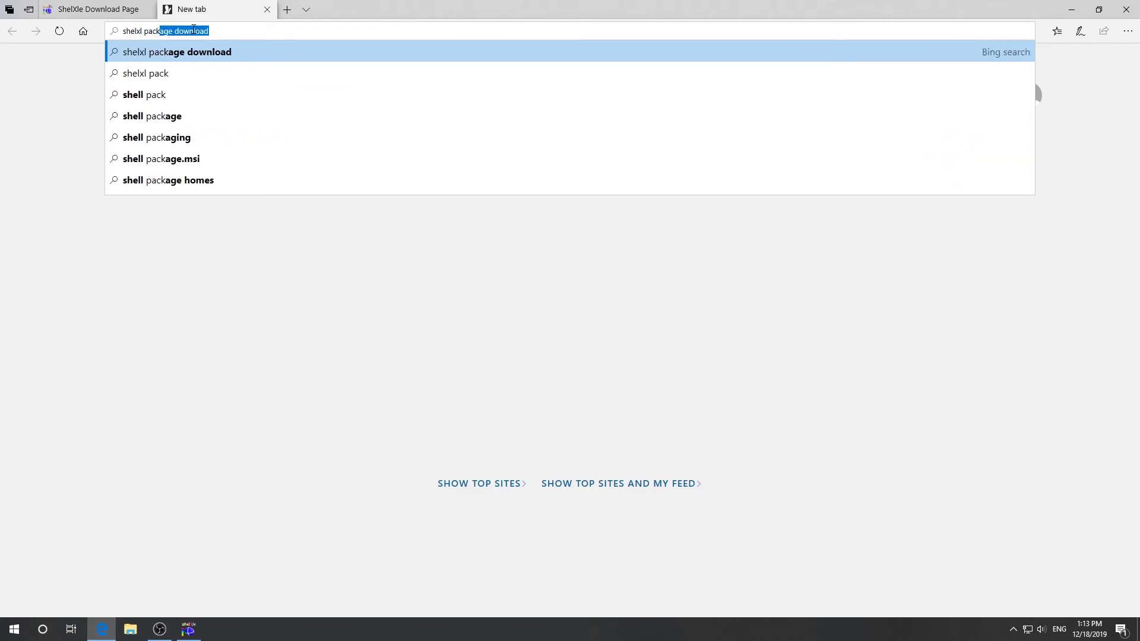
key(Return)
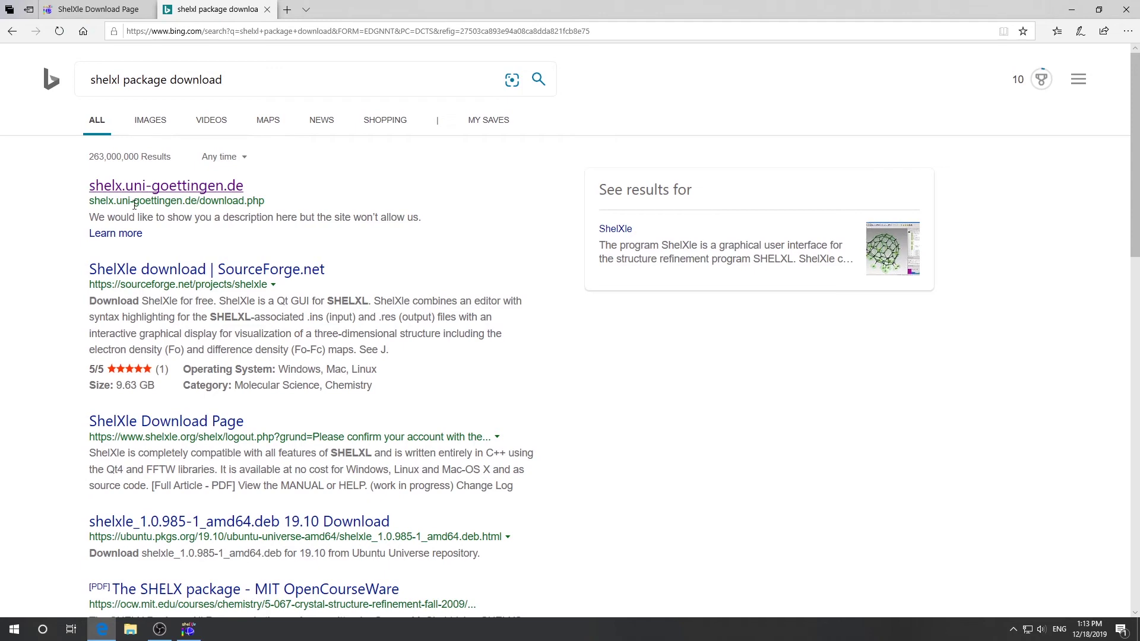
click(184, 189)
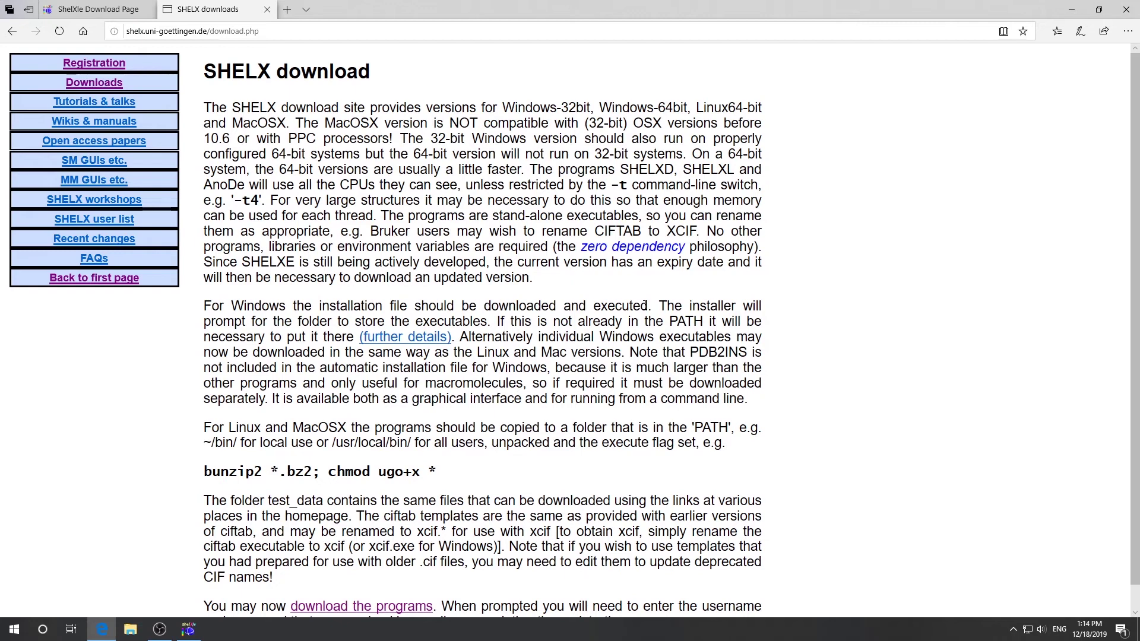
View the SHELX registration form for academic use and the details it requires
mouse_move(115, 67)
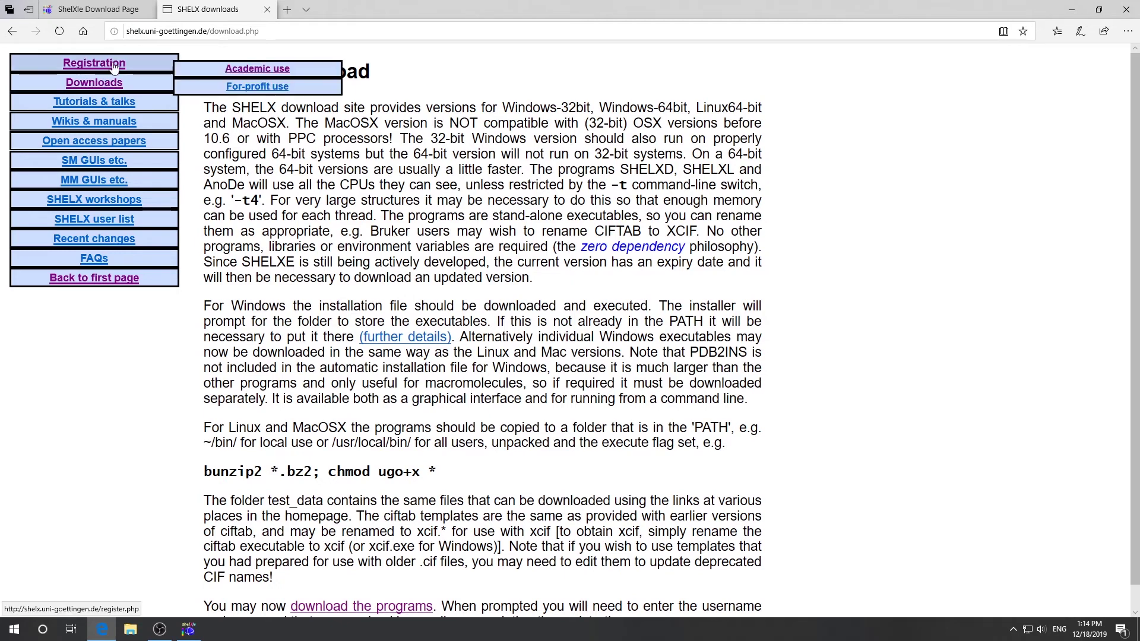
click(259, 70)
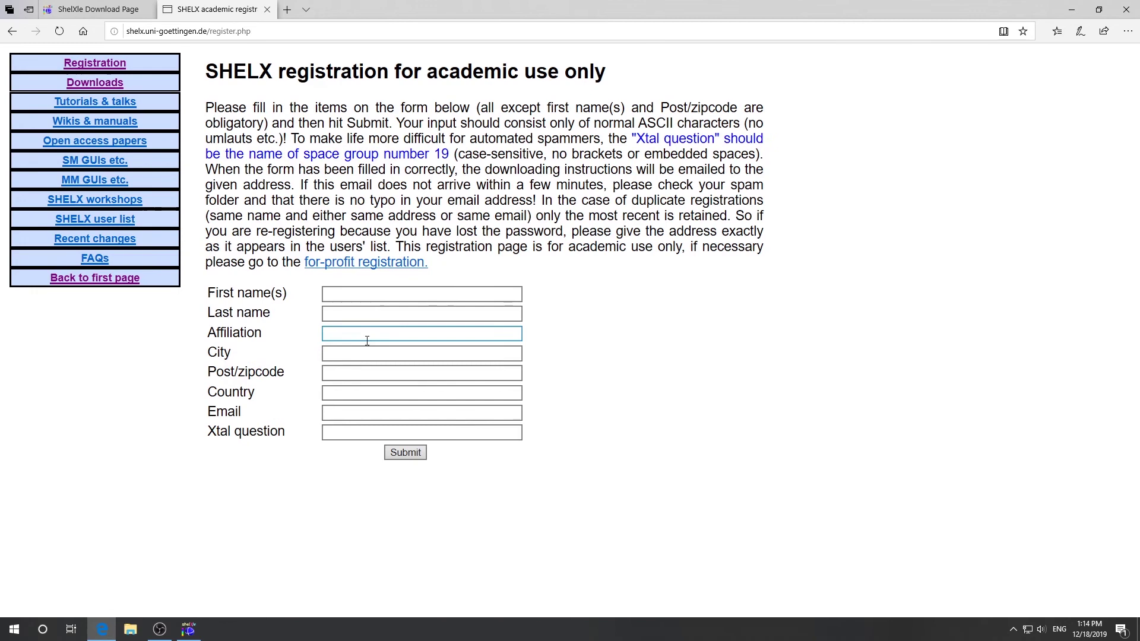
click(352, 309)
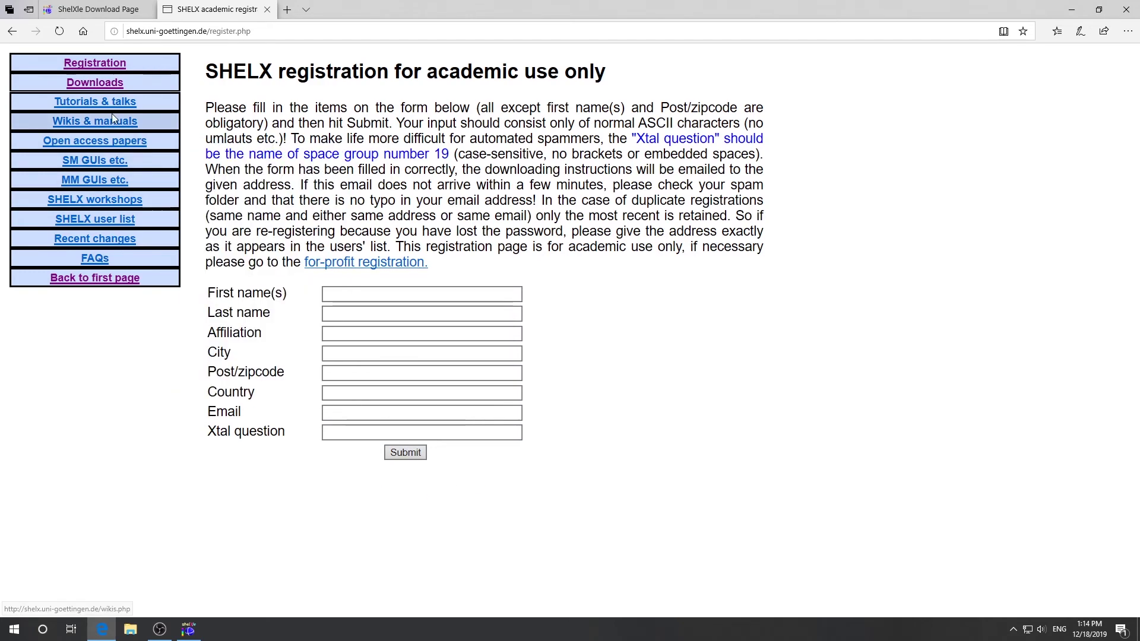
Return to the SHELX downloads and sign in to the program download area with the registered username and password
click(95, 84)
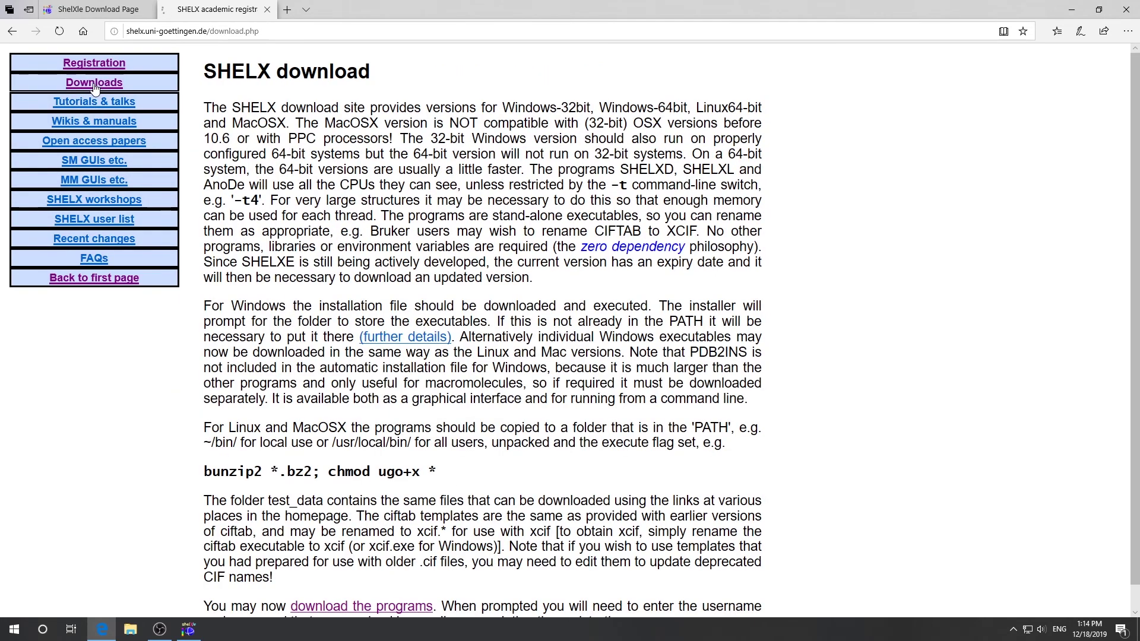
scroll(475, 423, down, 1)
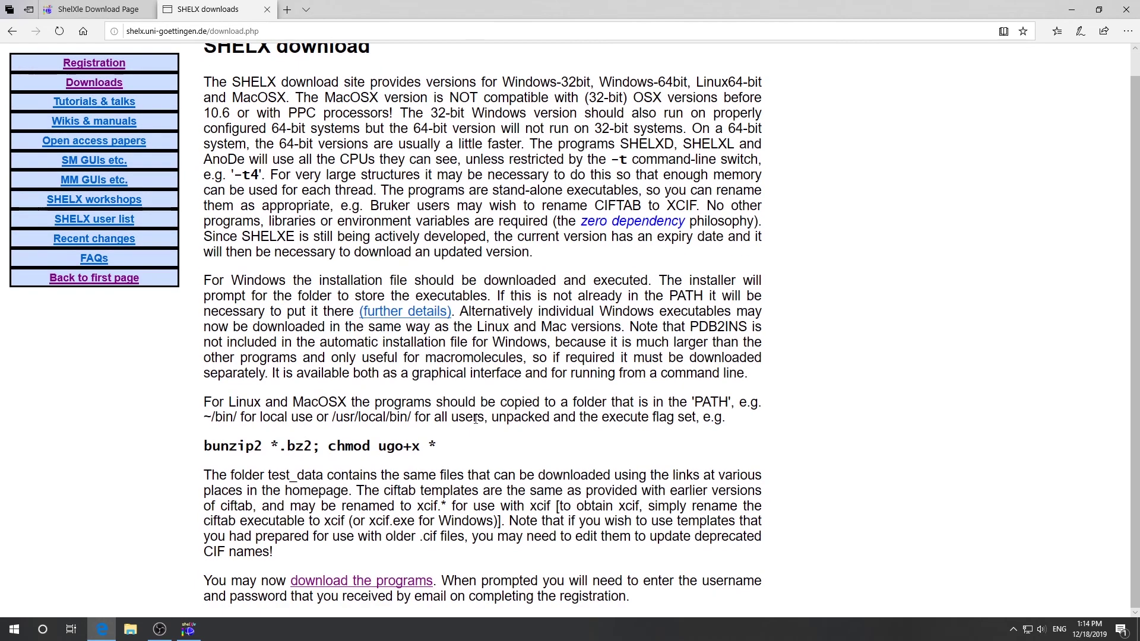
click(380, 584)
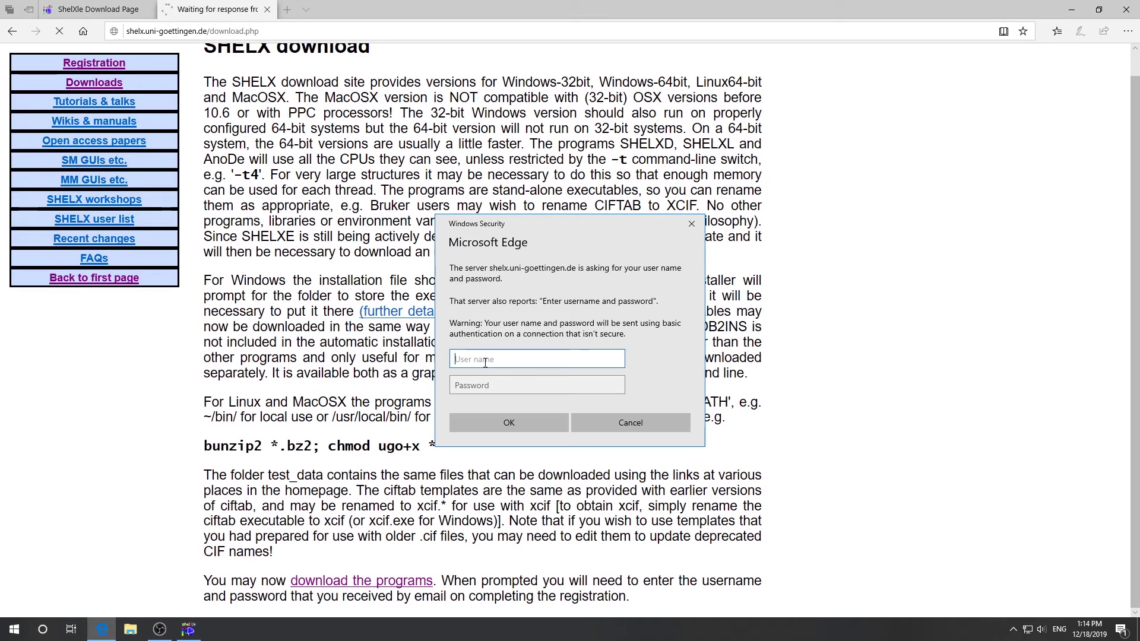
key(Tab)
key(ctrl+v)
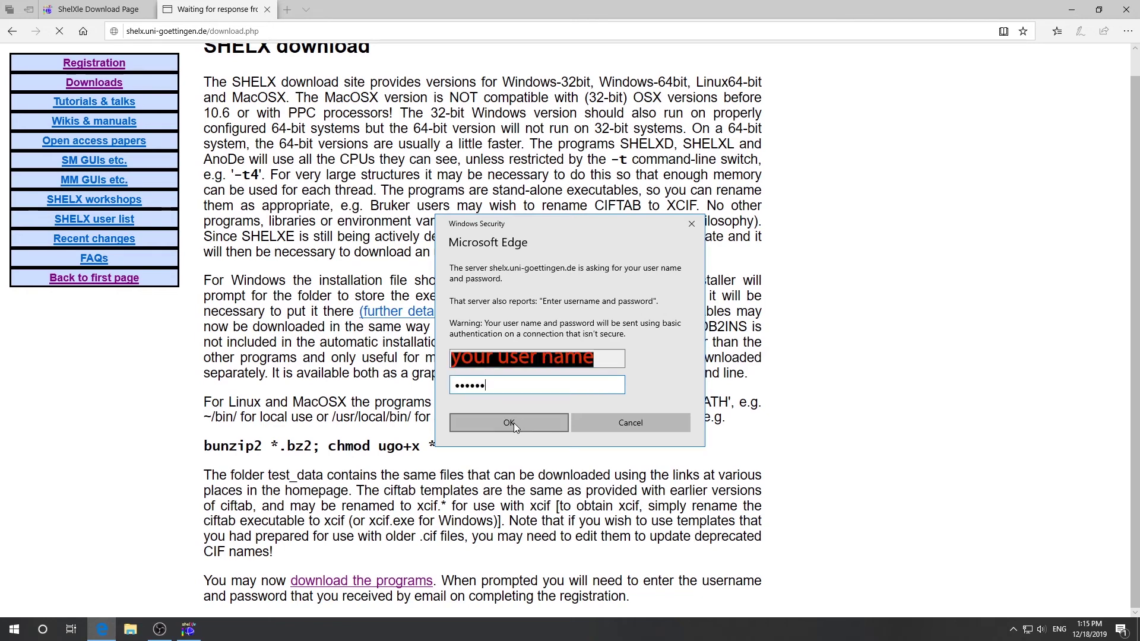
click(514, 423)
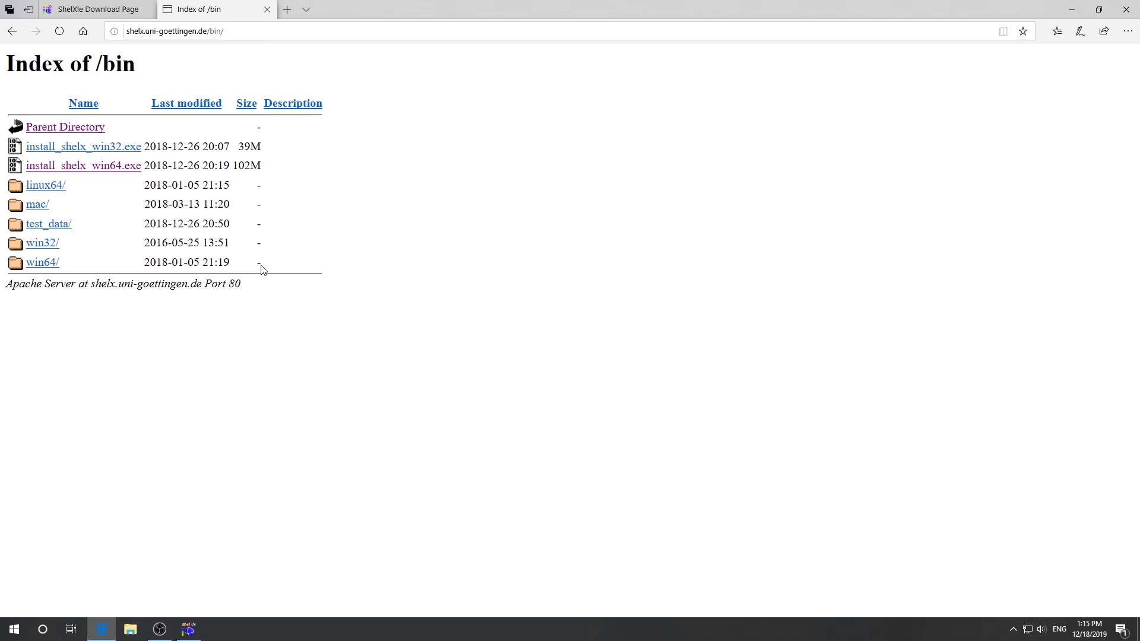
Save install_shelx_win64.exe from the /bin index and run the installer
click(89, 171)
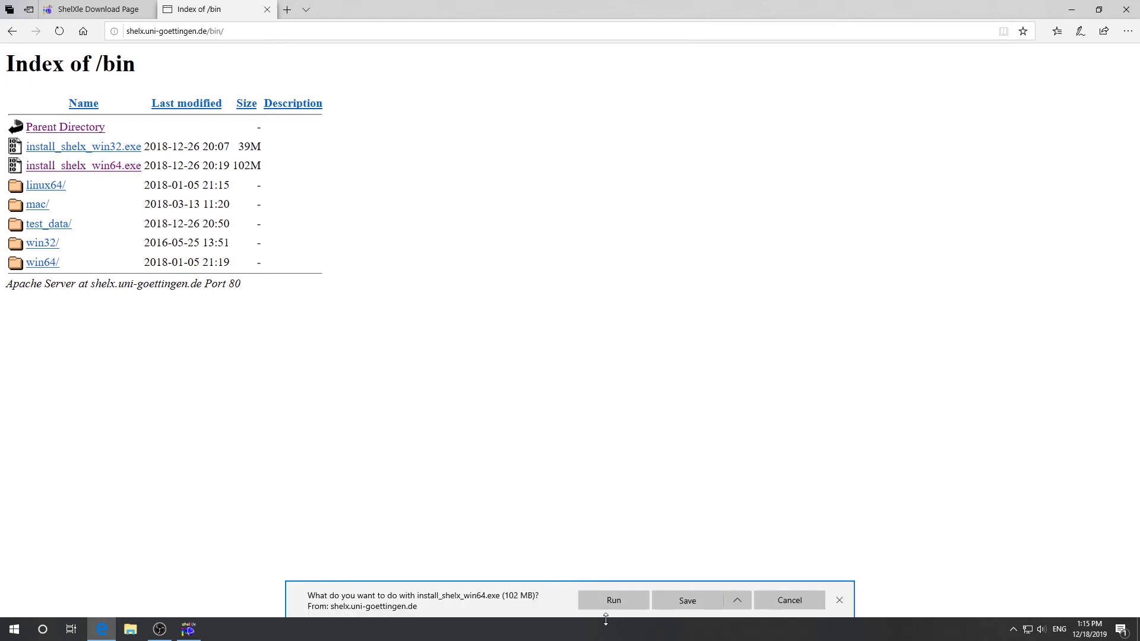
click(677, 600)
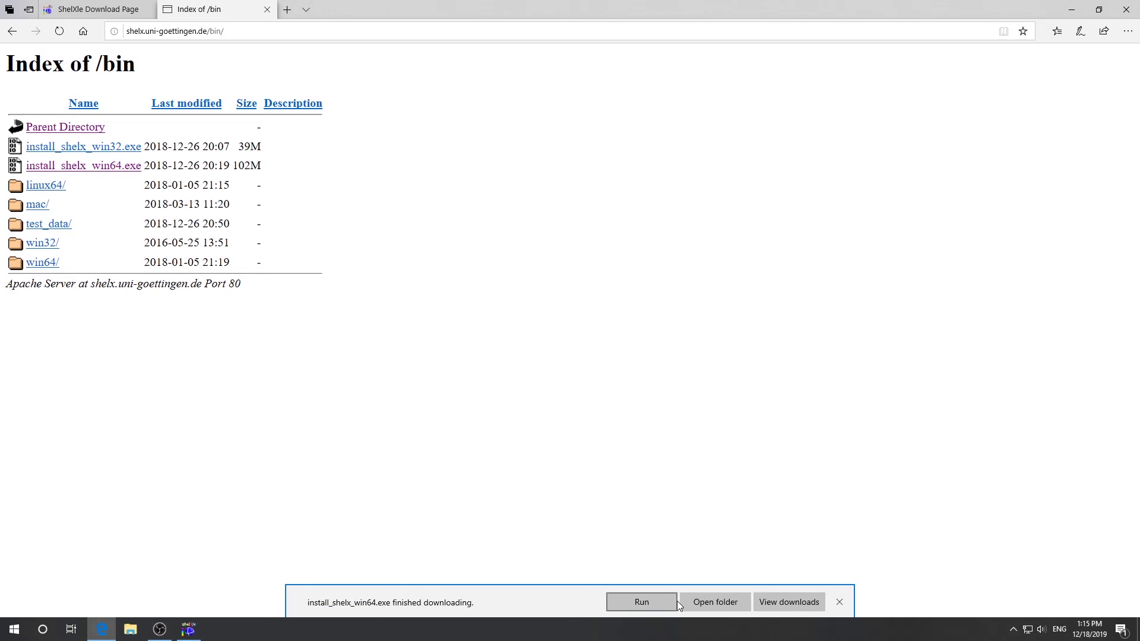
click(624, 601)
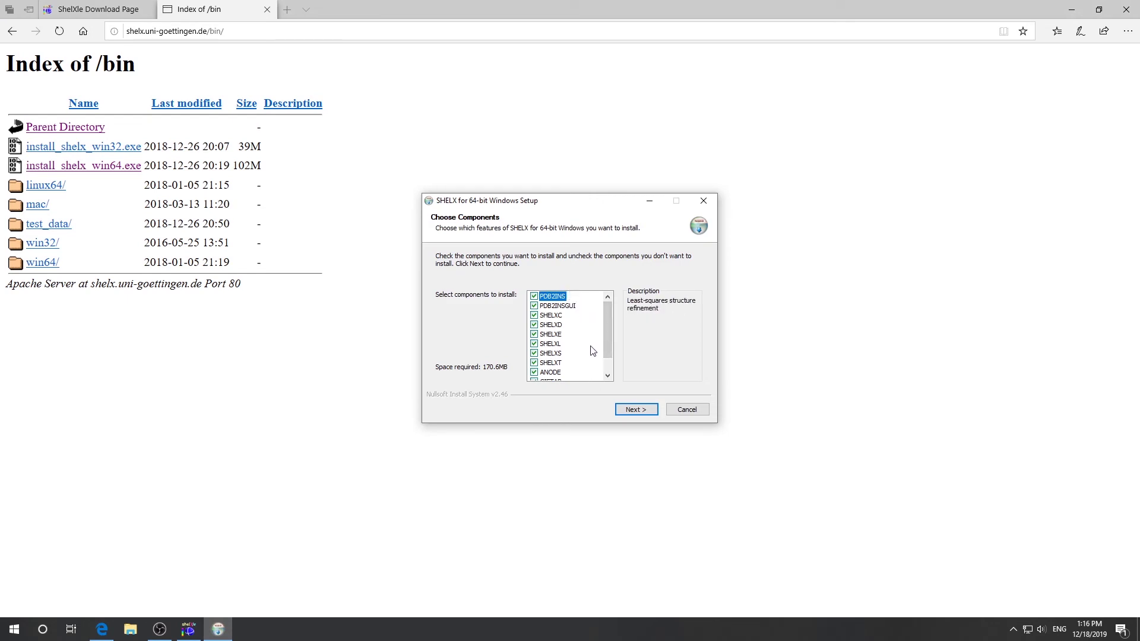
Install SHELX for 64-bit Windows with all components selected into C:\Demo\shelx64 and close the setup
drag(602, 331, 605, 341)
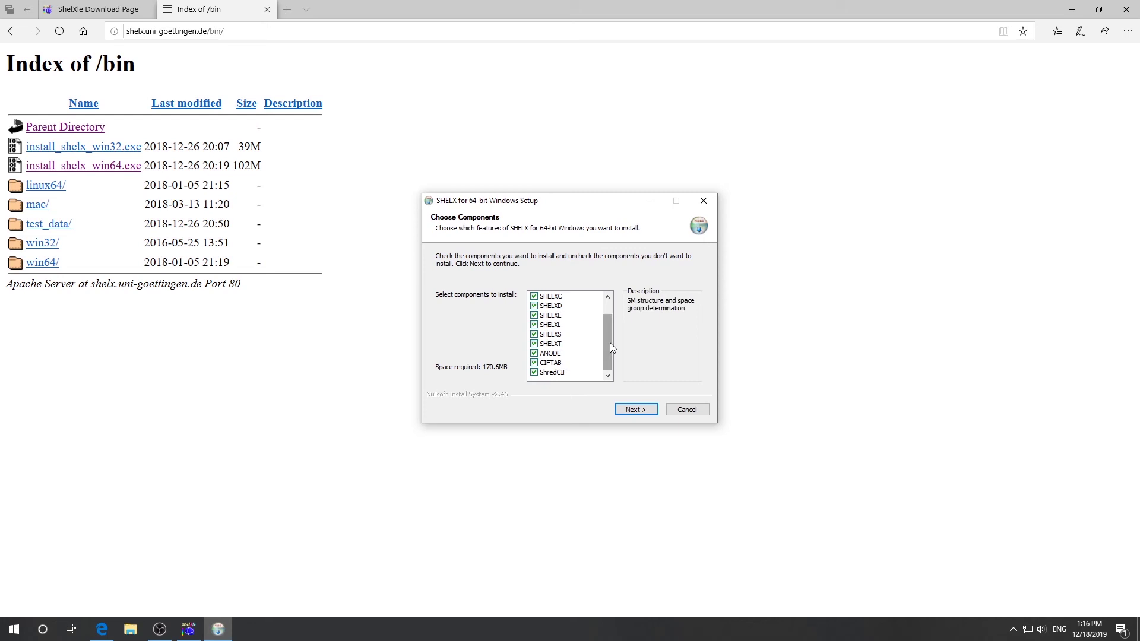
click(646, 410)
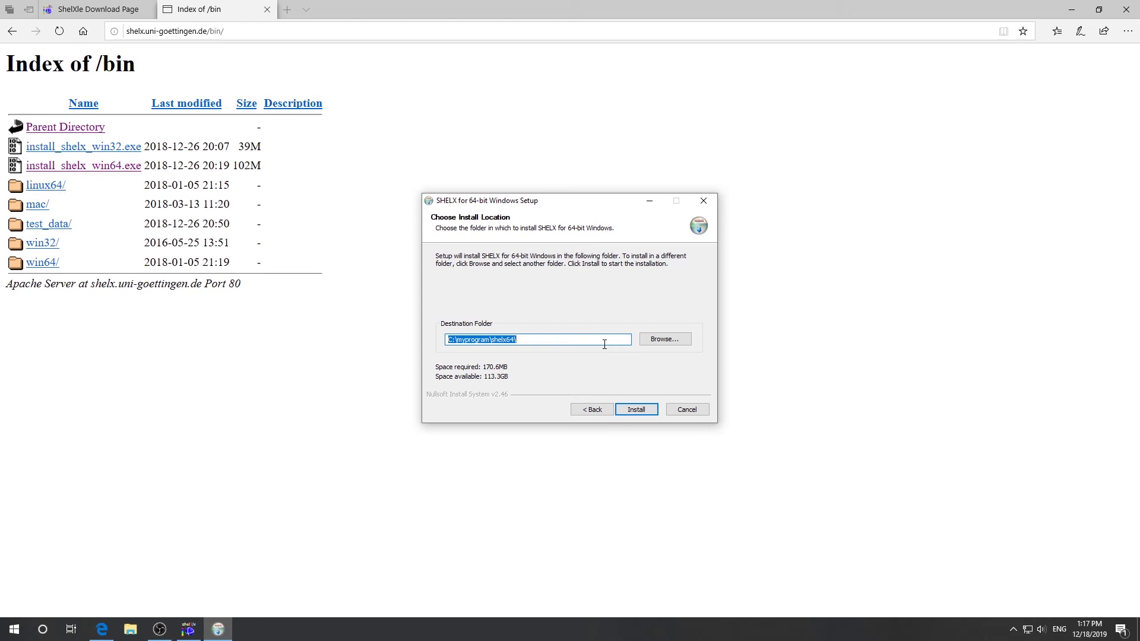
click(660, 343)
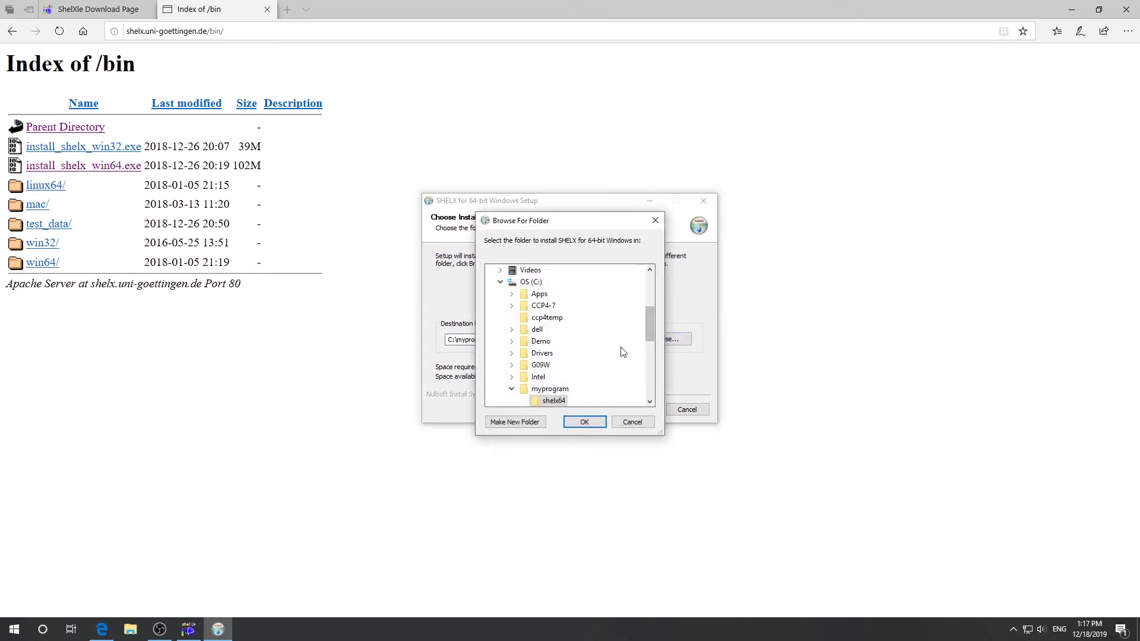
click(542, 343)
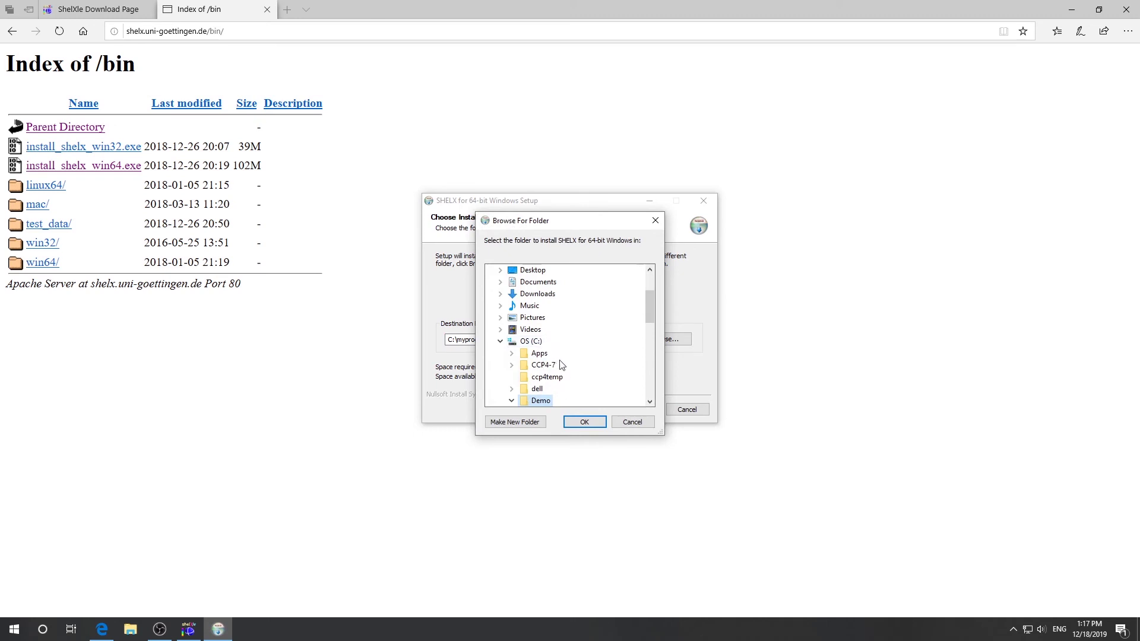
click(585, 422)
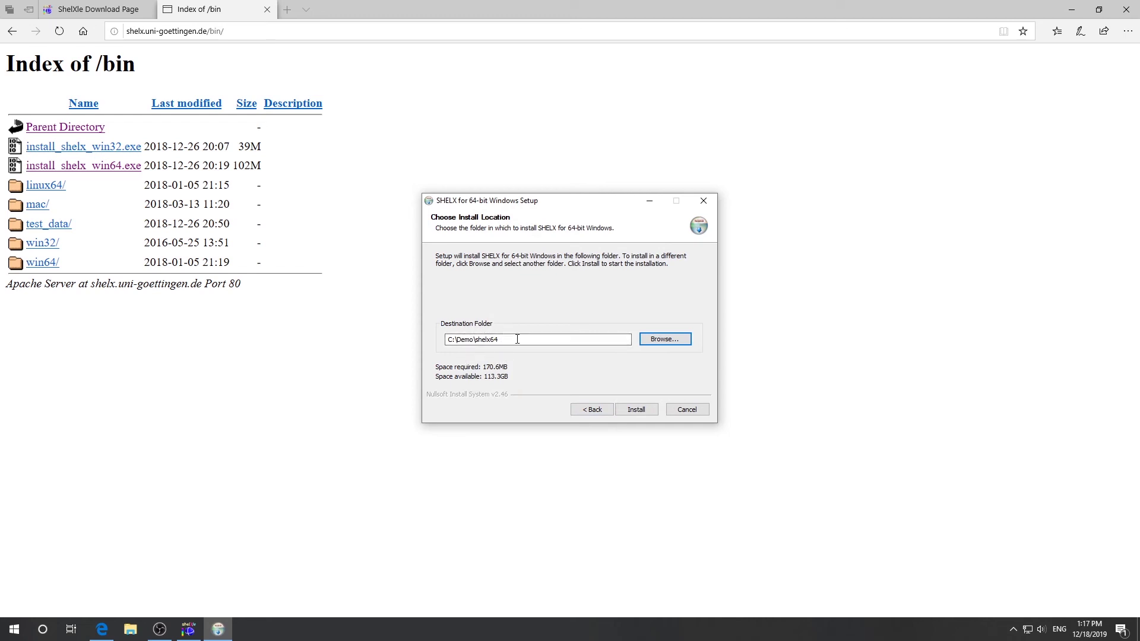
click(636, 409)
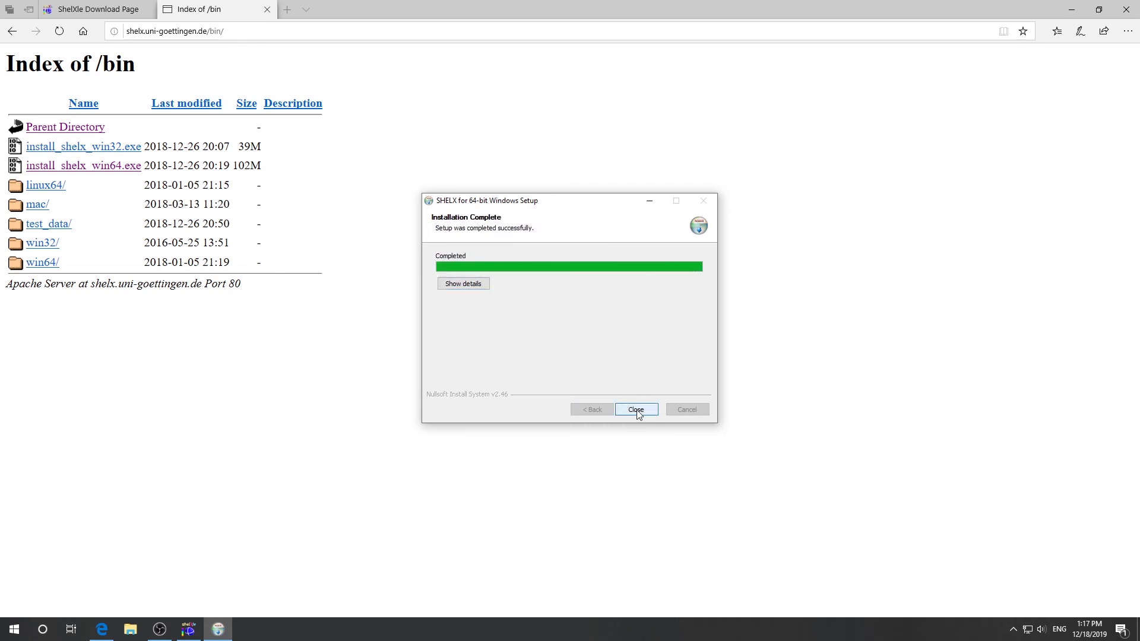
click(639, 412)
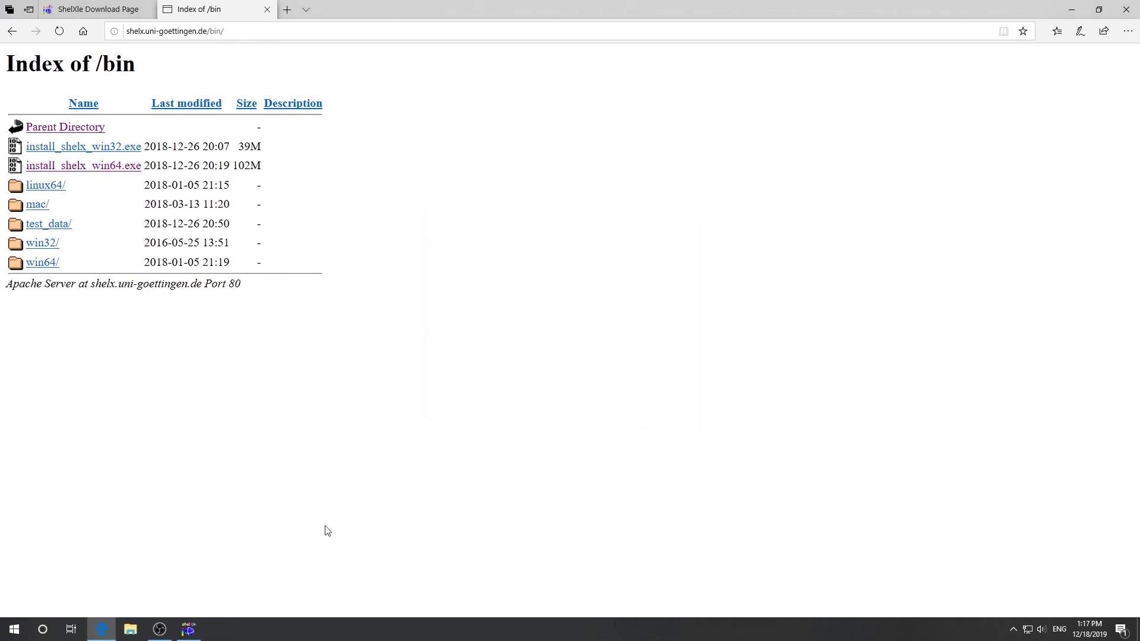
Switch to ShelXle and set the SHELXL executable path in the runtime options to shelxl.exe in C:\Demo\shelx64
click(189, 630)
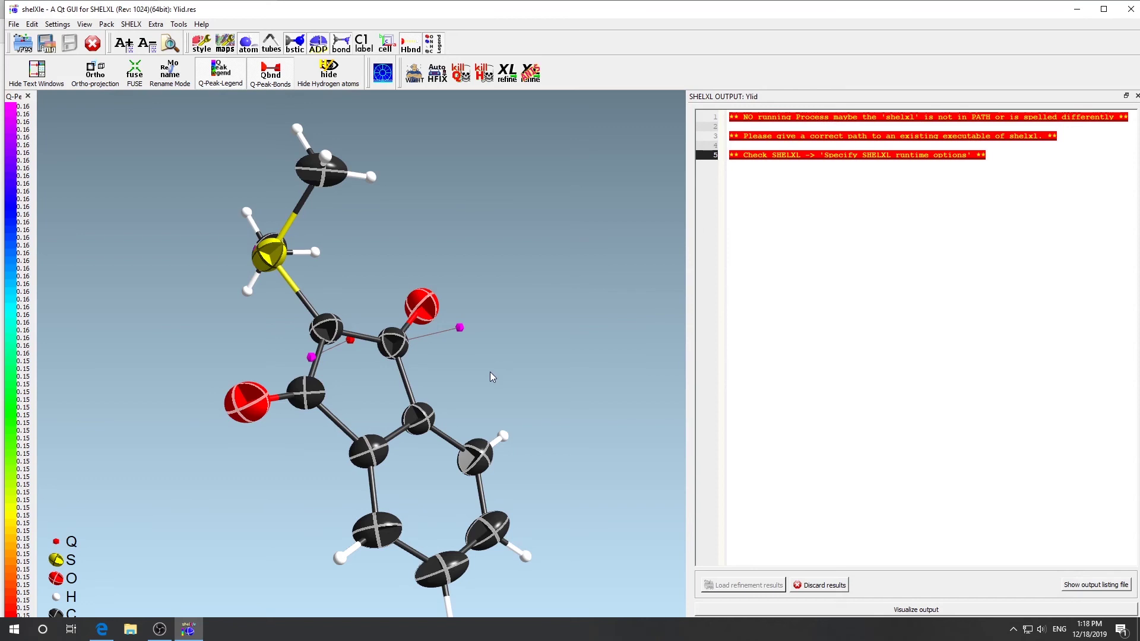
click(131, 24)
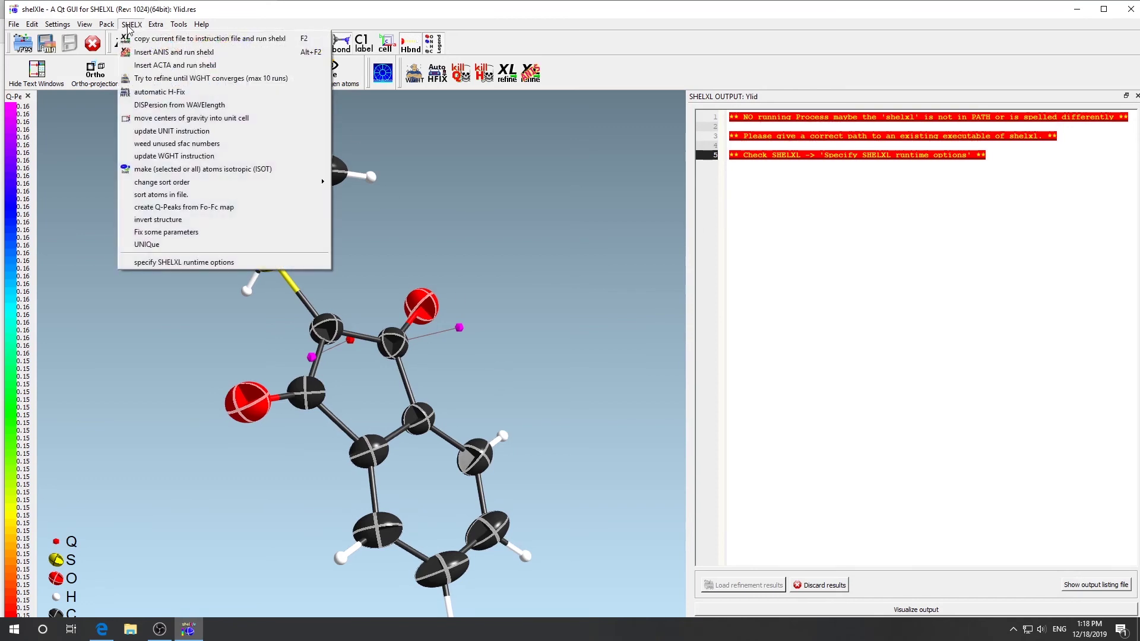
click(204, 262)
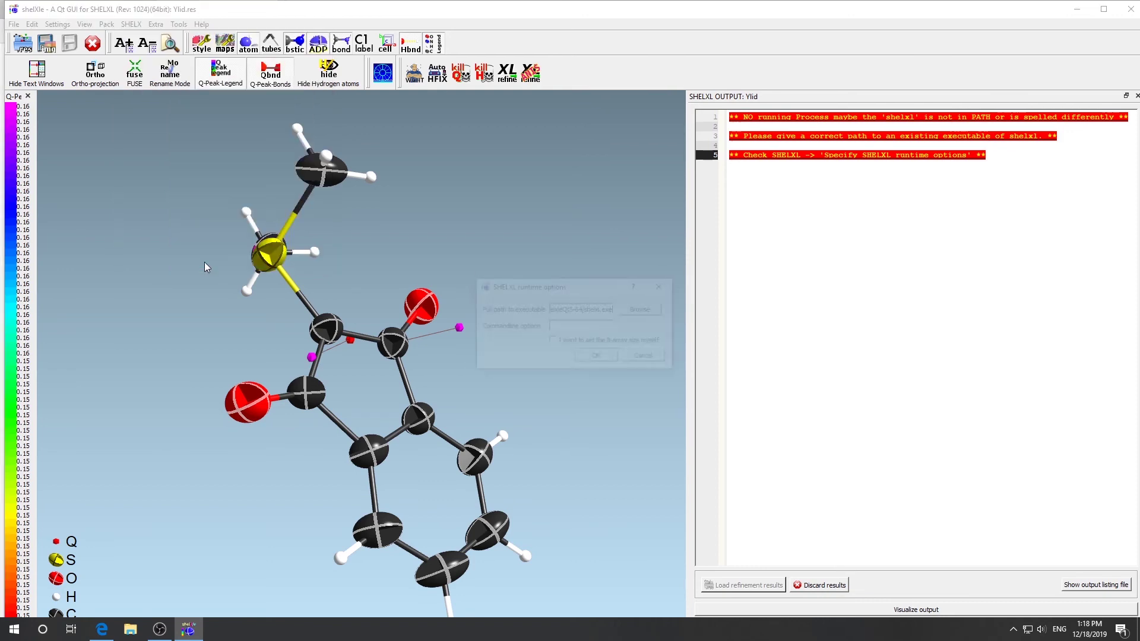
click(641, 309)
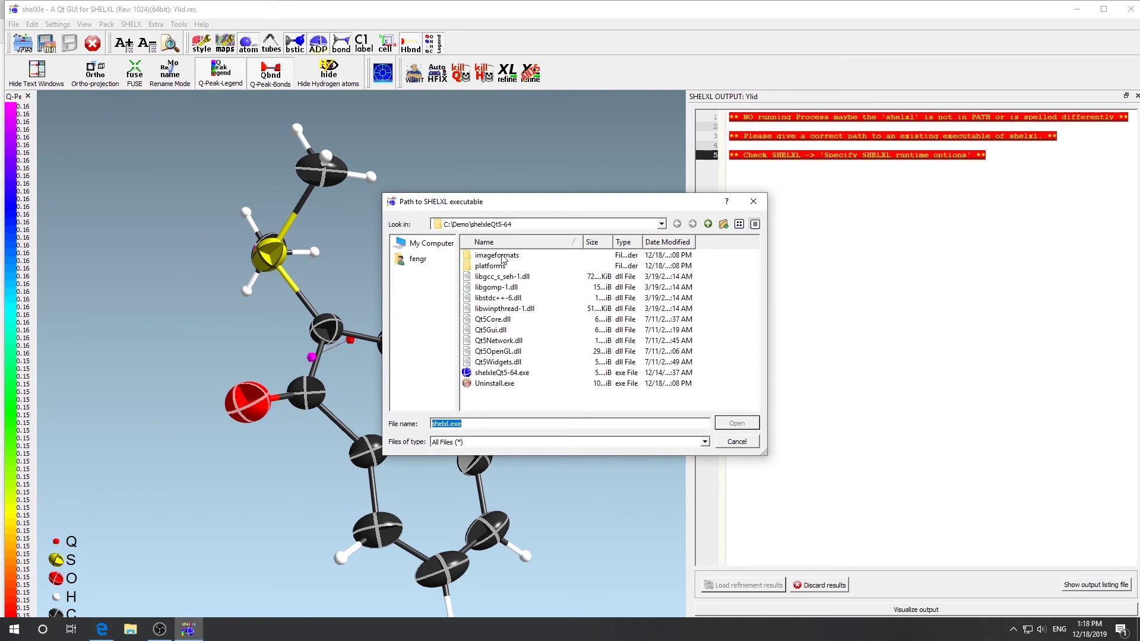
click(708, 224)
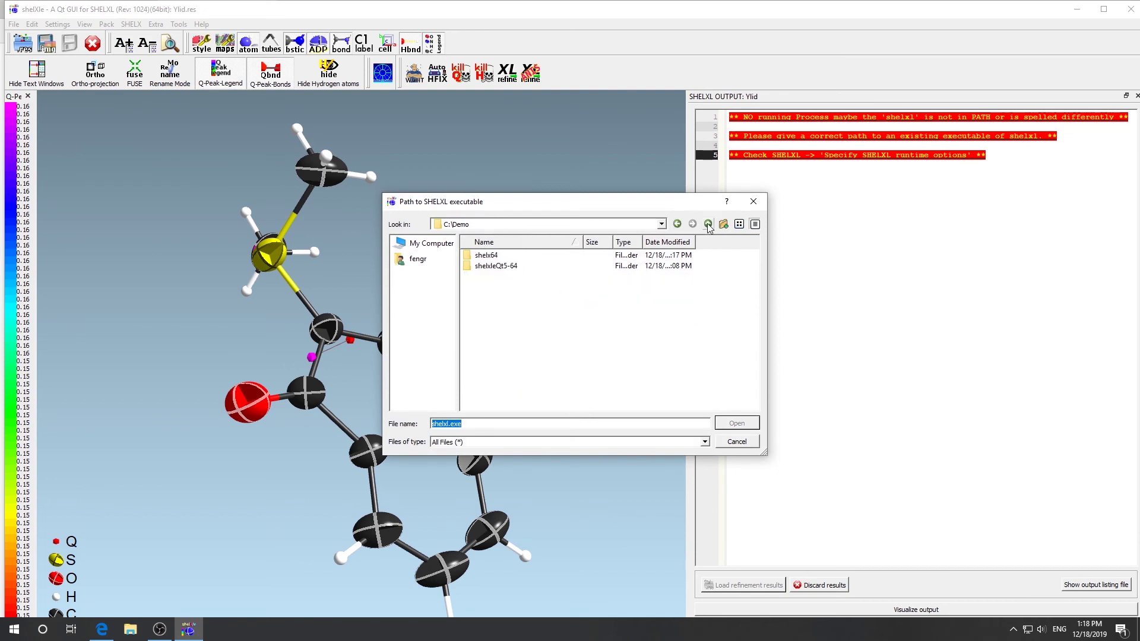
click(495, 258)
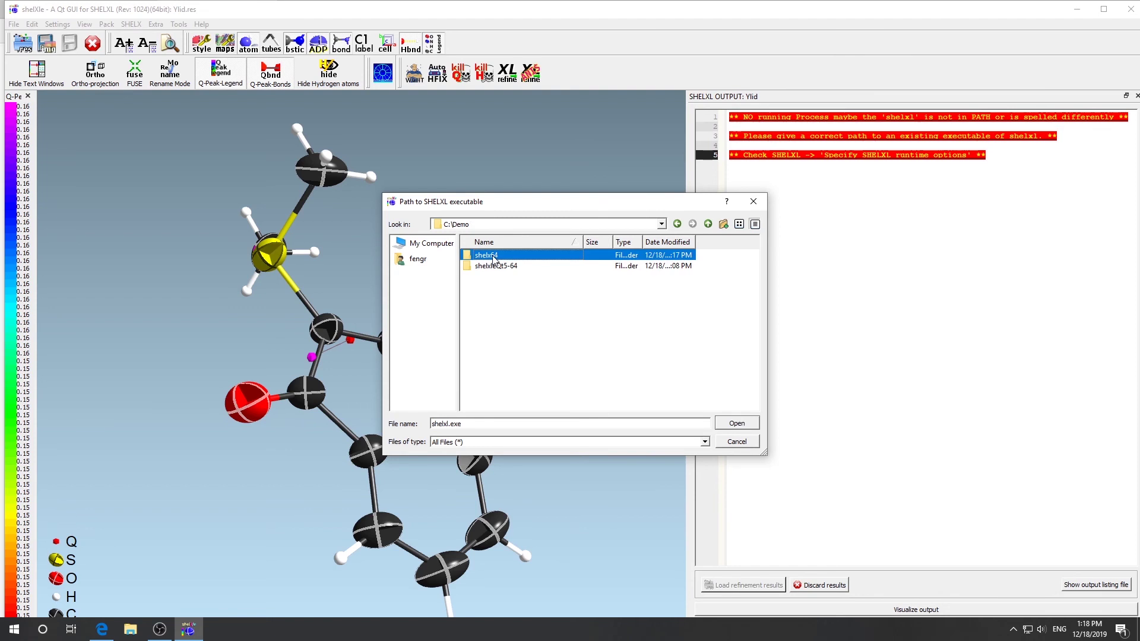
double_click(495, 258)
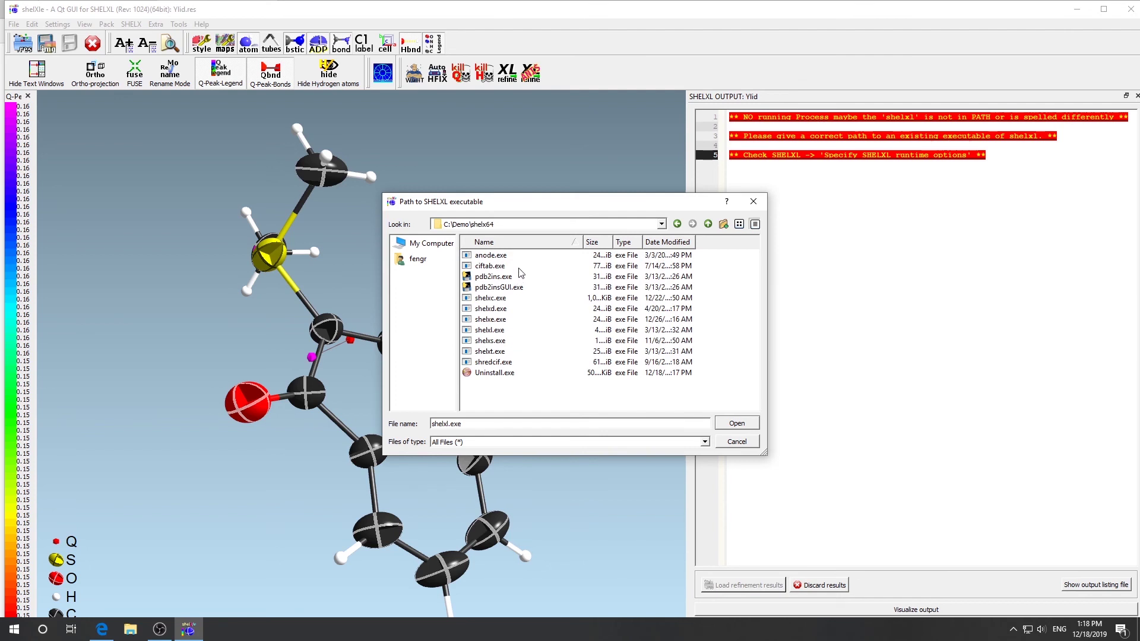
click(730, 425)
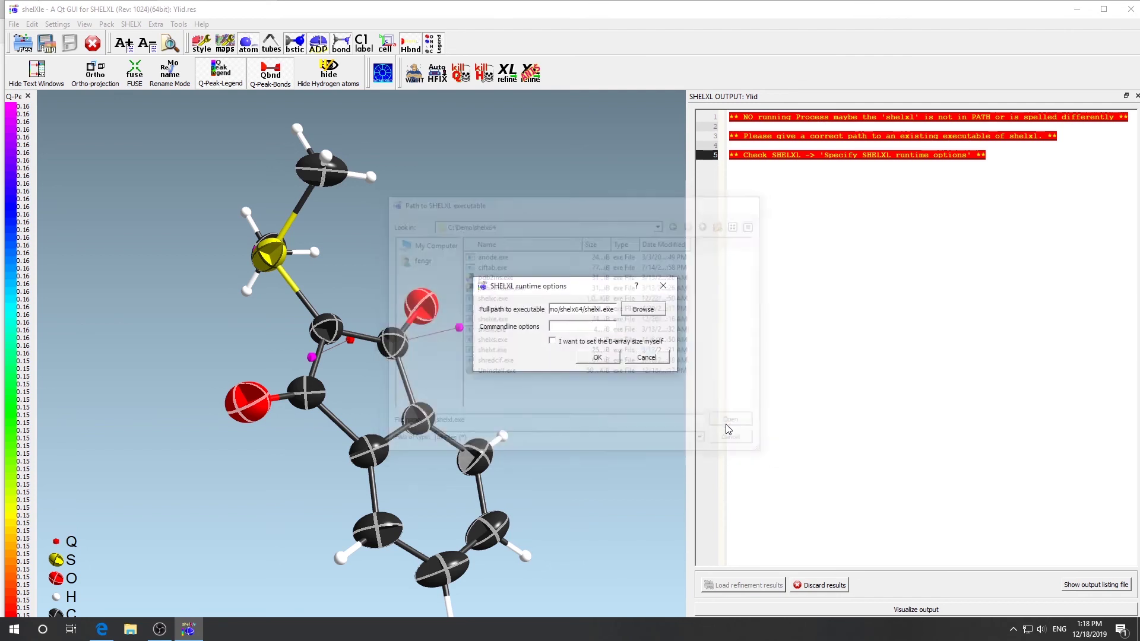
click(594, 358)
Discard the failed run's results, run a SHELXL refinement on the Ylid structure and load its refinement results
click(816, 585)
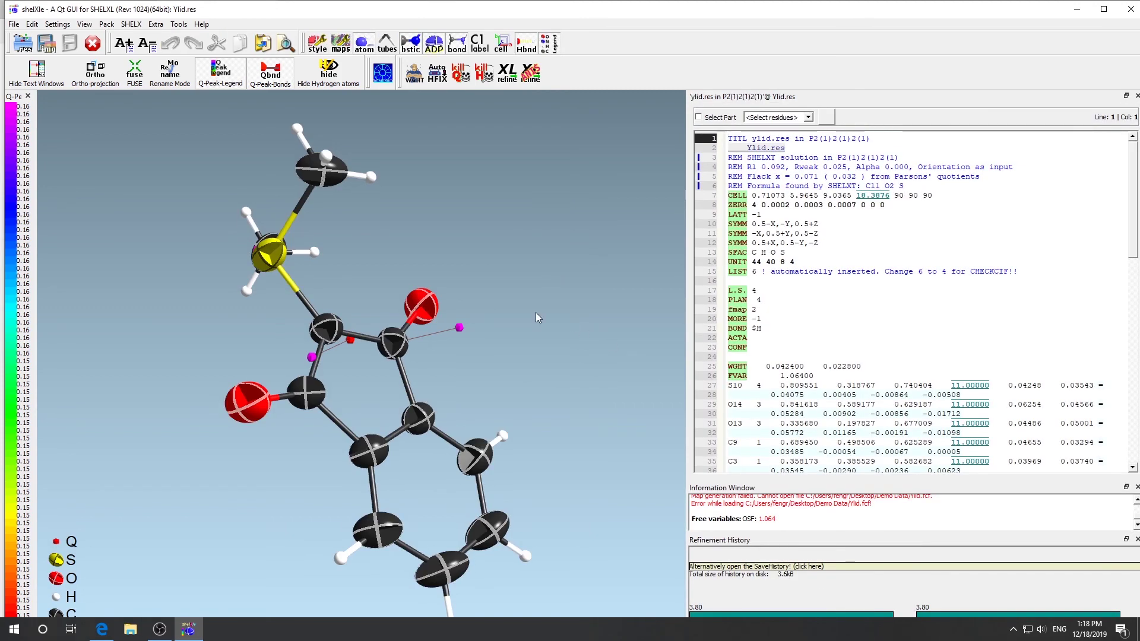
key(F2)
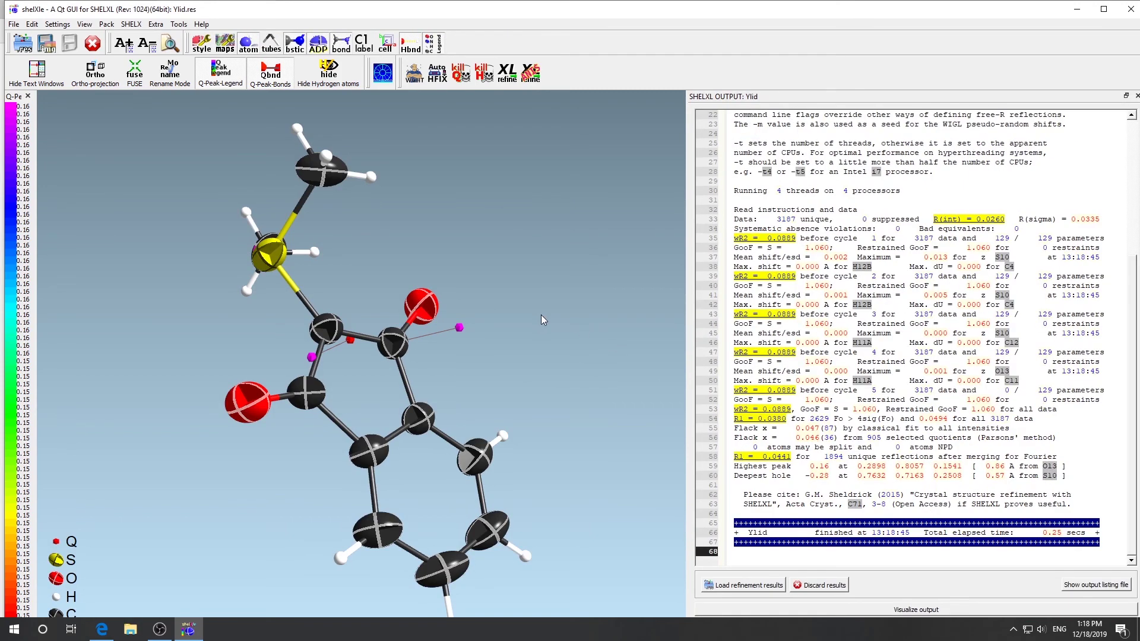
click(743, 589)
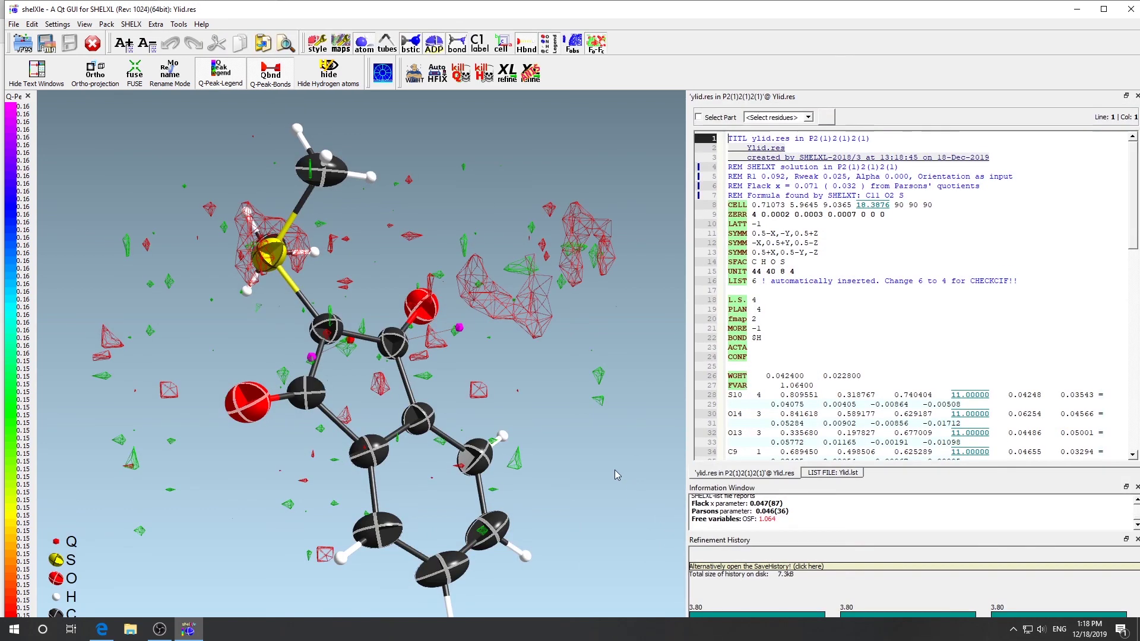